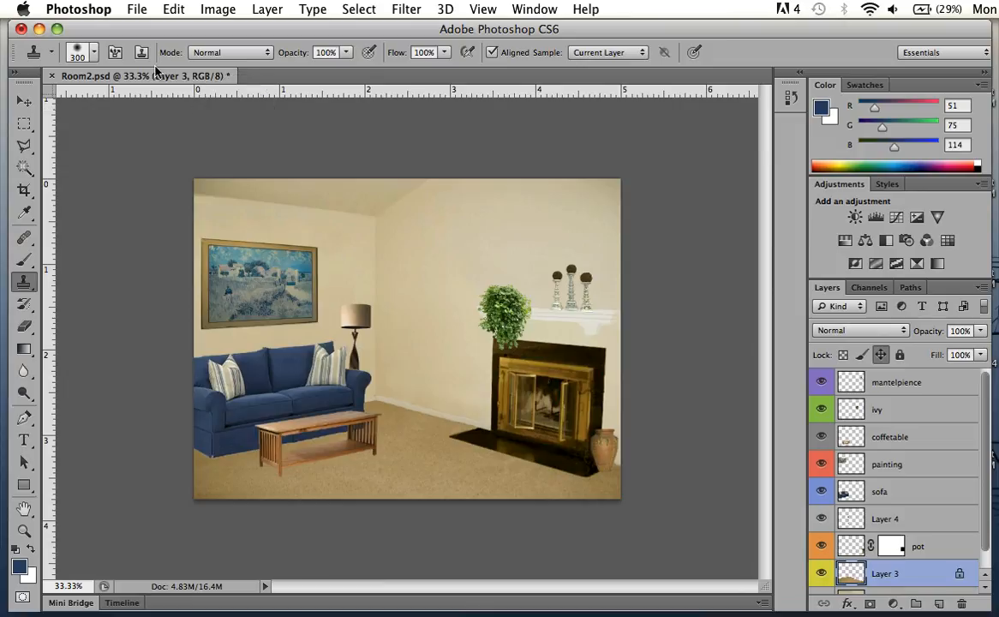
Open Flooring.jpg from the Desktop and tile the two open documents horizontally.
{"action": "left_click", "coordinate": [138, 9]}
{"action": "left_click", "coordinate": [152, 43]}
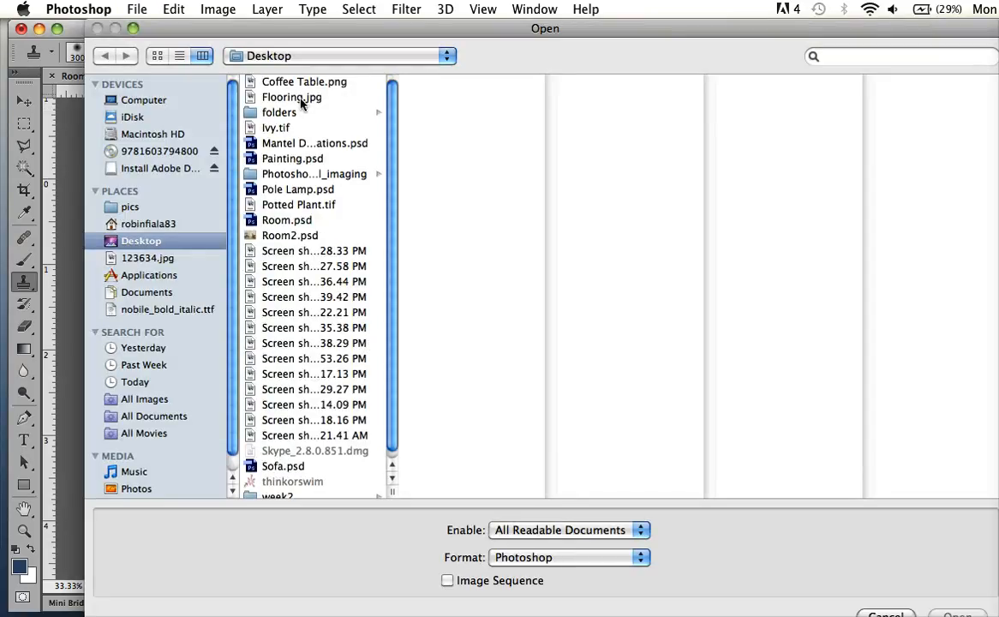
{"action": "double_click", "coordinate": [273, 91]}
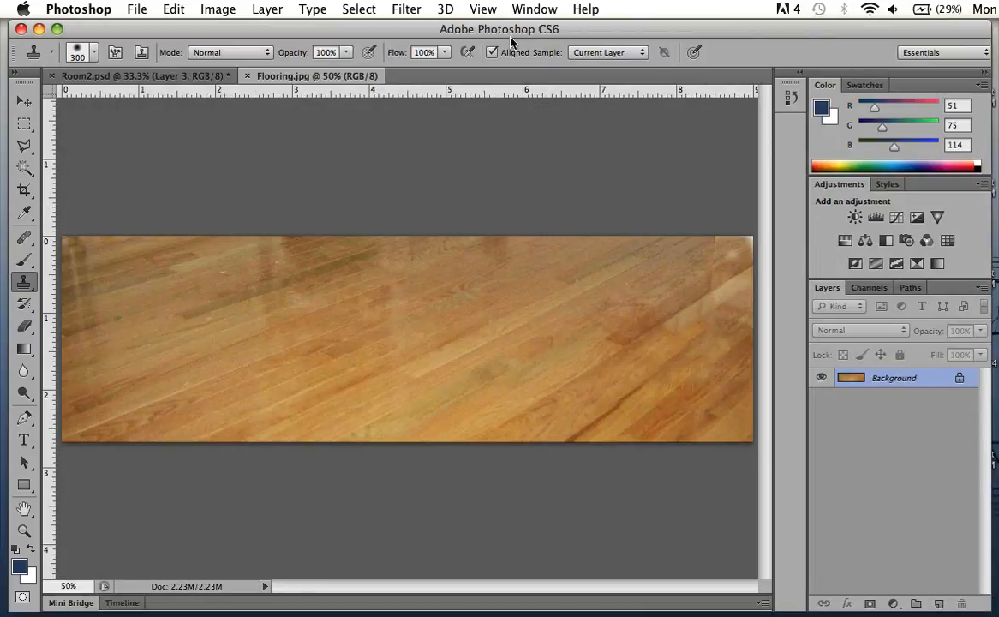
{"action": "left_click", "coordinate": [534, 10]}
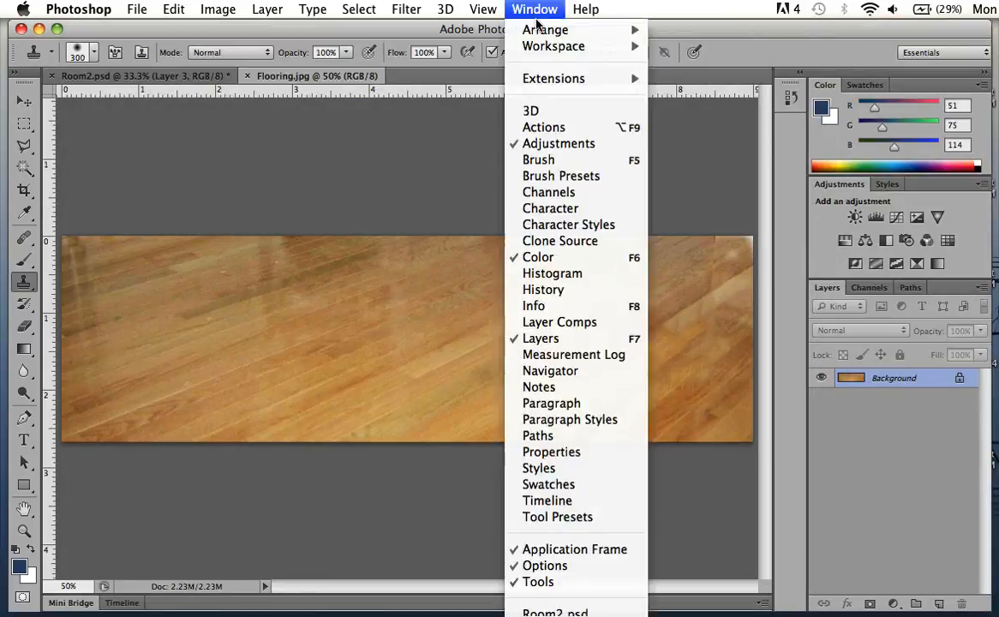
{"action": "mouse_move", "coordinate": [548, 29]}
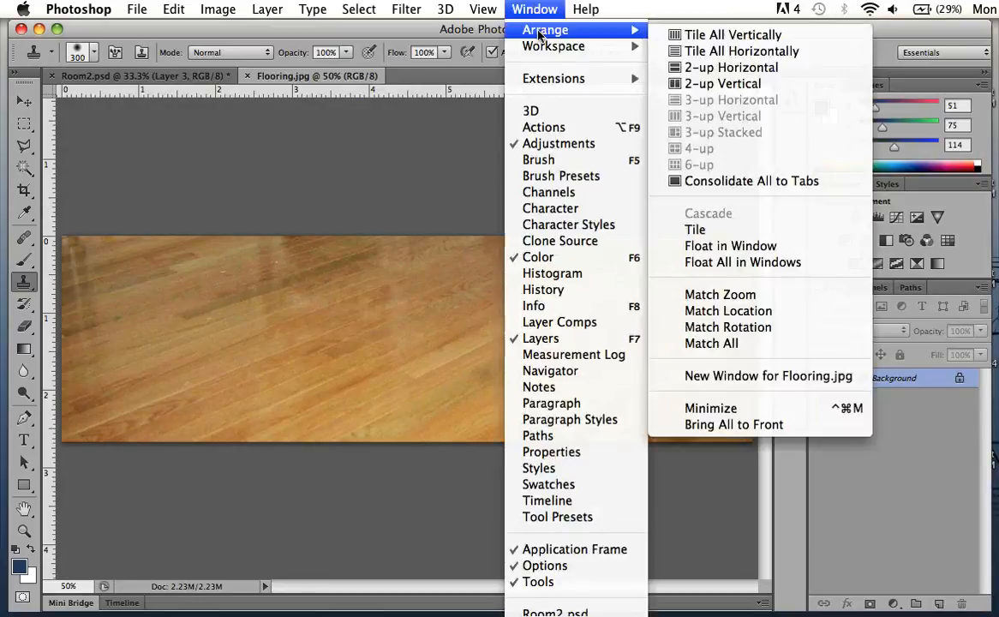
{"action": "left_click", "coordinate": [701, 53]}
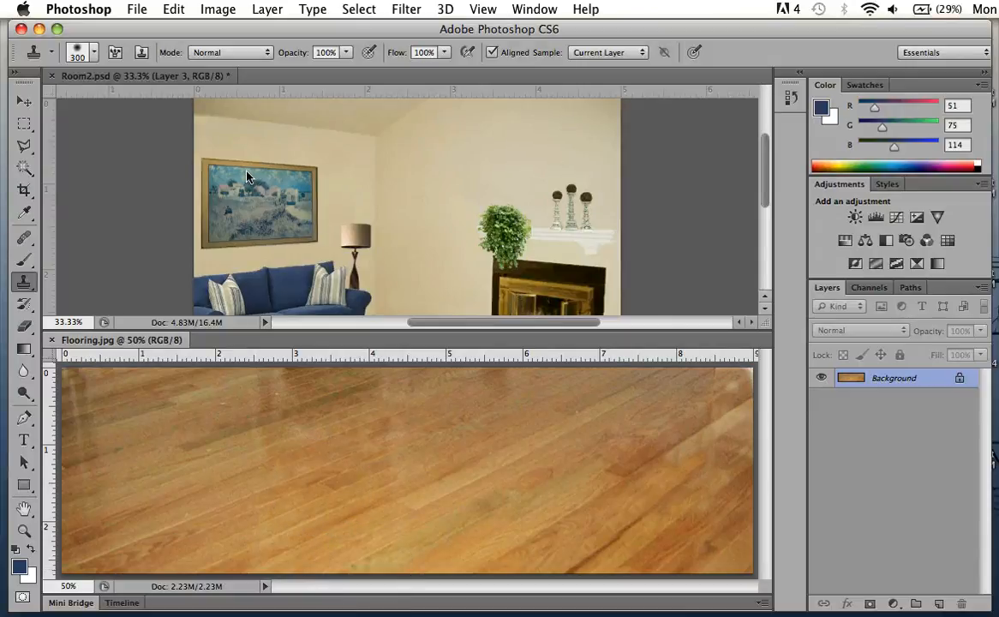
Examine the carpeted floor around the sofa, coffee table and fireplace in Room2.psd.
{"action": "left_click", "coordinate": [641, 211]}
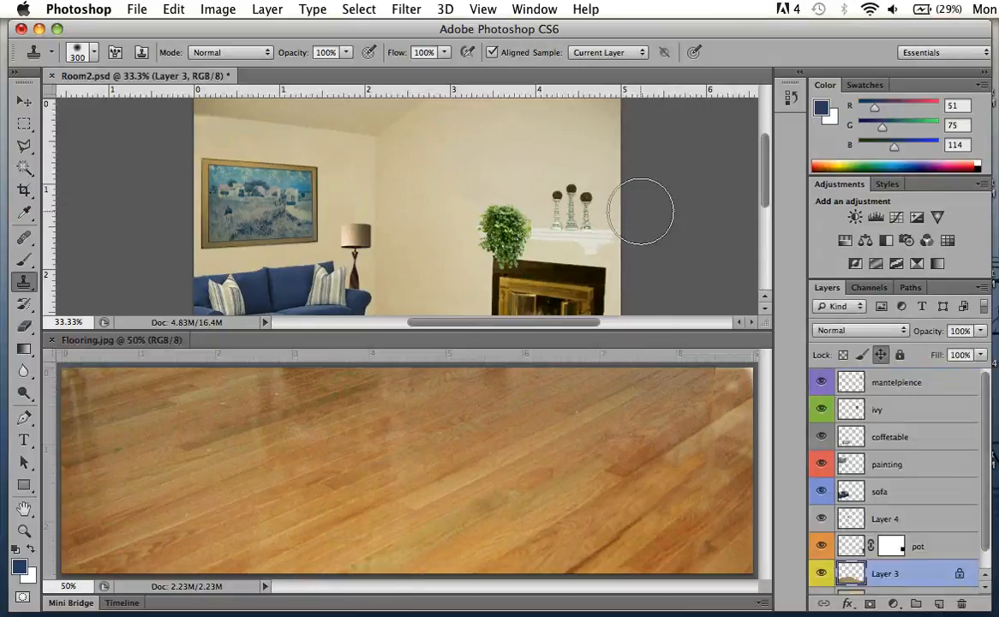
{"action": "key", "text": "super+minus"}
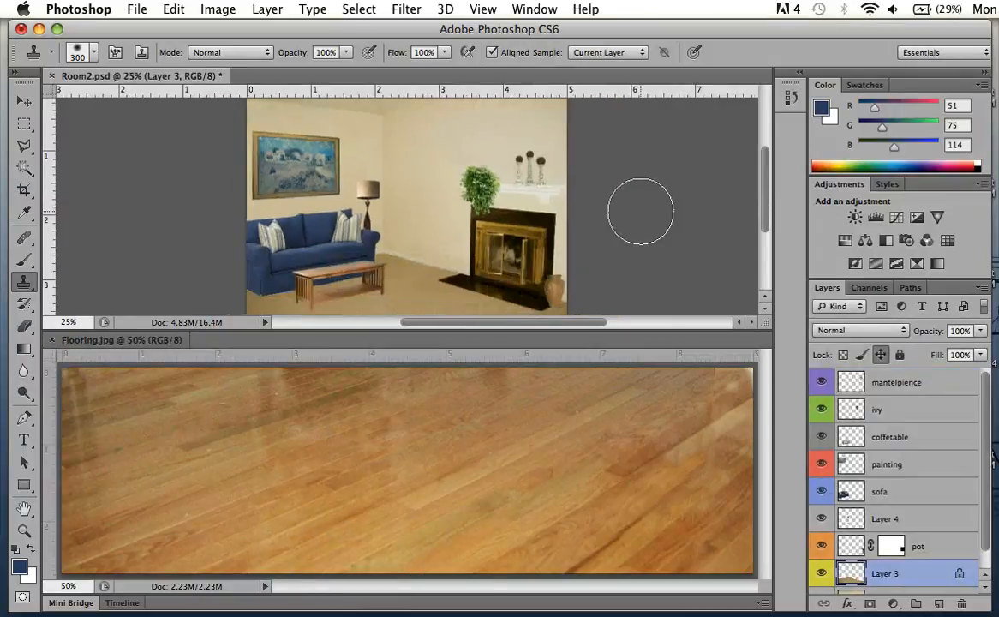
{"action": "key", "text": "super+plus"}
{"action": "scroll", "coordinate": [640, 211], "scroll_direction": "down", "scroll_amount": 5}
{"action": "scroll", "coordinate": [641, 211], "scroll_direction": "up", "scroll_amount": 5}
{"action": "scroll", "coordinate": [640, 212], "scroll_direction": "right", "scroll_amount": 5}
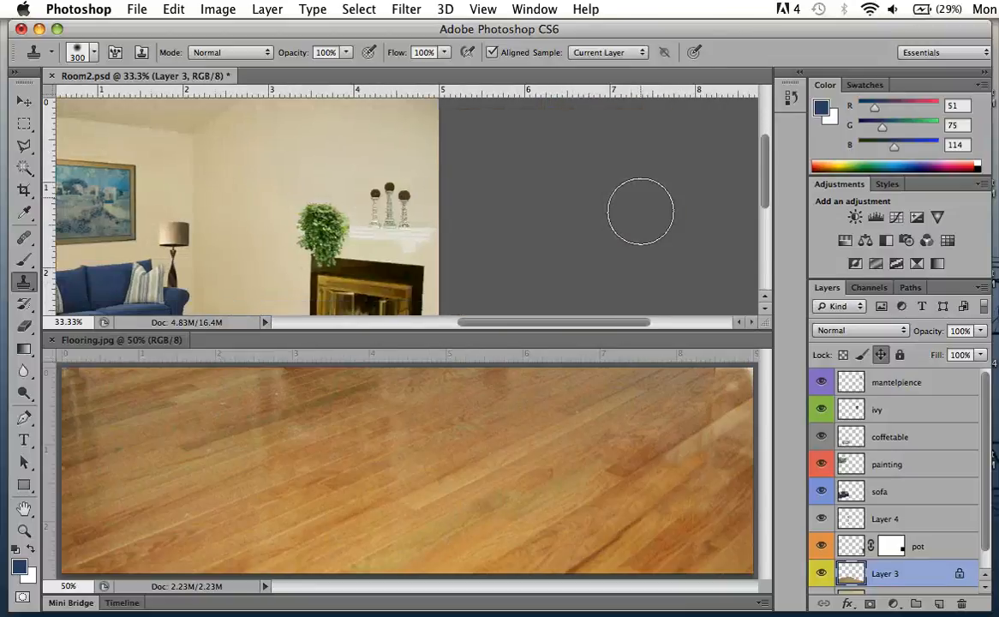
{"action": "scroll", "coordinate": [641, 212], "scroll_direction": "down", "scroll_amount": 3}
{"action": "scroll", "coordinate": [641, 212], "scroll_direction": "left", "scroll_amount": 4}
{"action": "scroll", "coordinate": [641, 212], "scroll_direction": "right", "scroll_amount": 1}
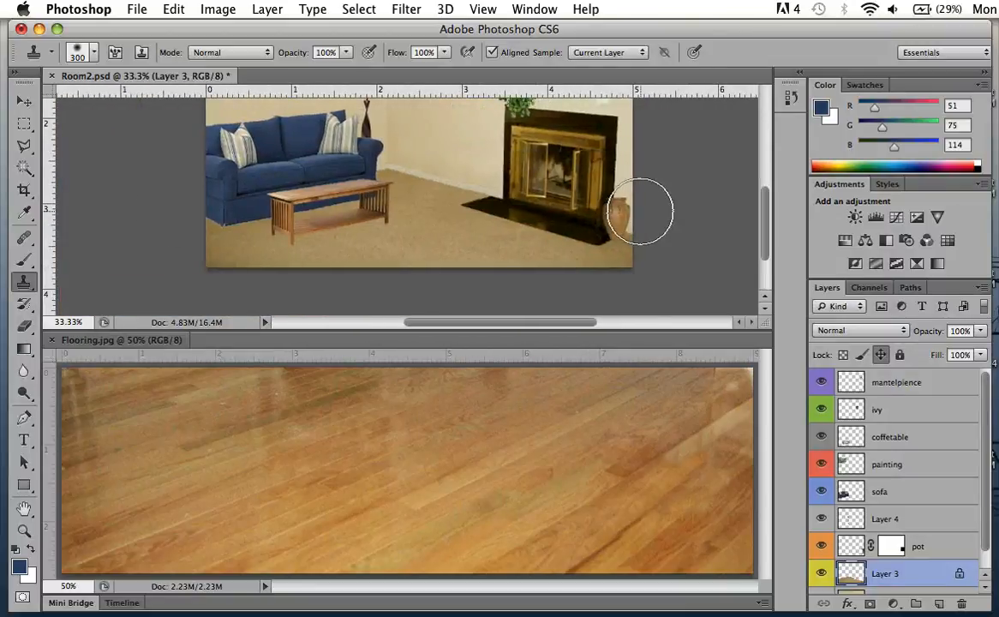
Try to paint with the Clone Stamp in Room2.psd without a defined source point, and dismiss the alert.
{"action": "left_click", "coordinate": [26, 292]}
{"action": "left_click", "coordinate": [64, 277]}
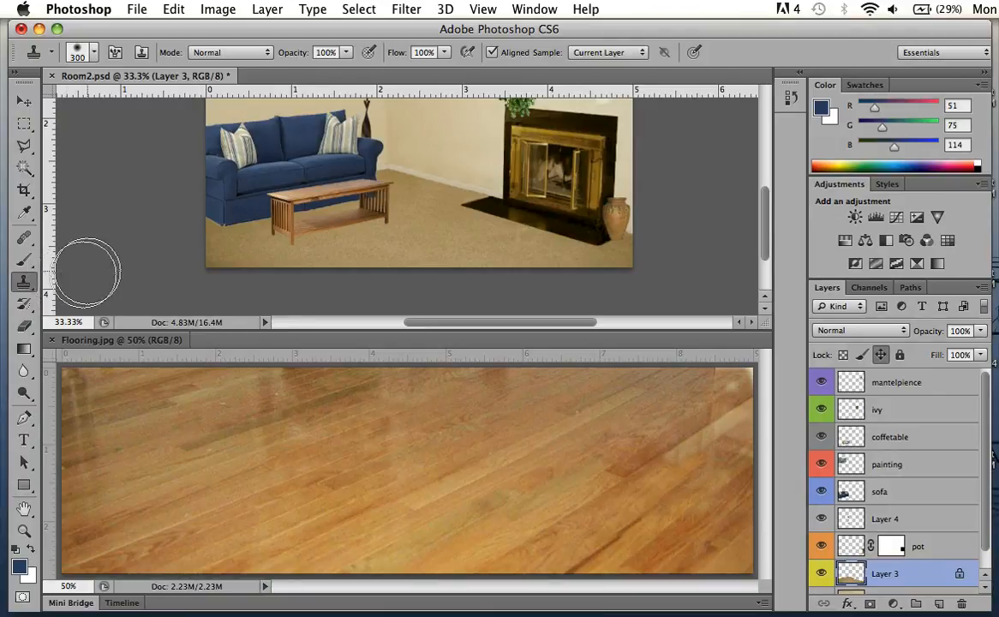
{"action": "left_click", "coordinate": [83, 262]}
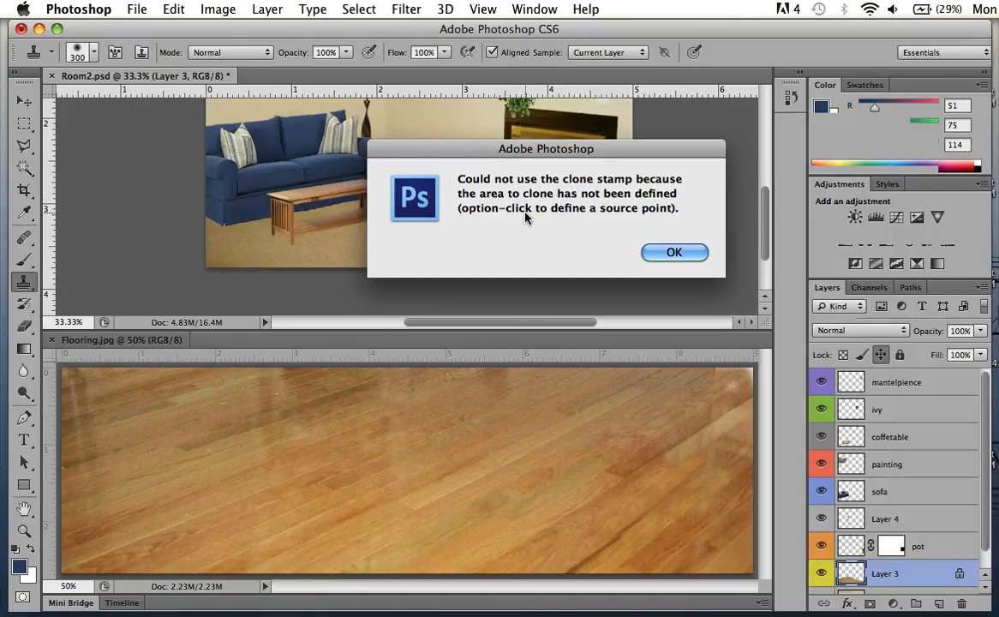
{"action": "left_click", "coordinate": [679, 253]}
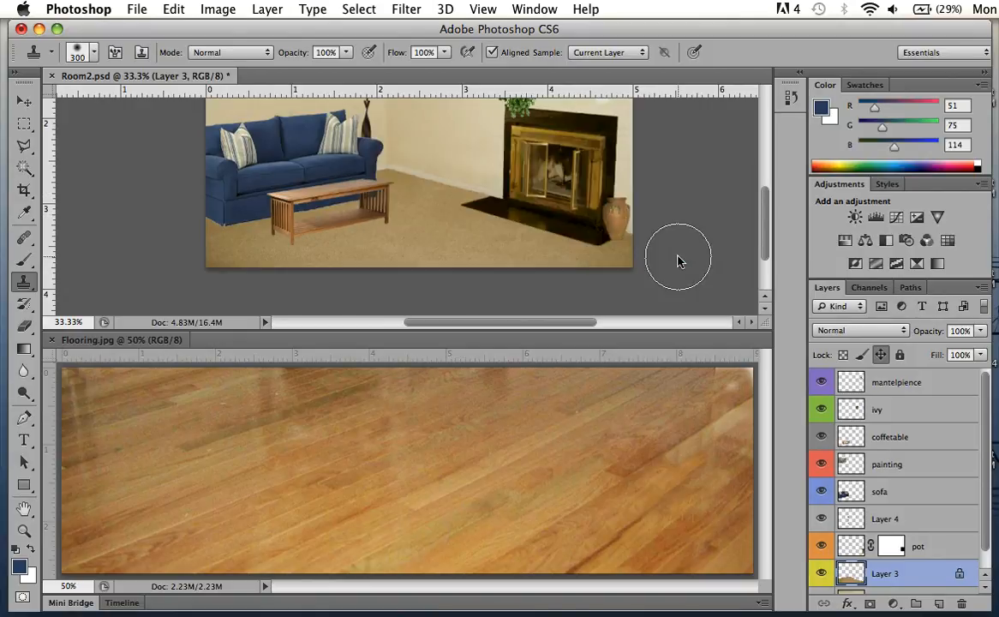
Sample the lower-left corner of Flooring.jpg as the Clone Stamp source and reduce the brush size to 100.
{"action": "left_click", "coordinate": [23, 101]}
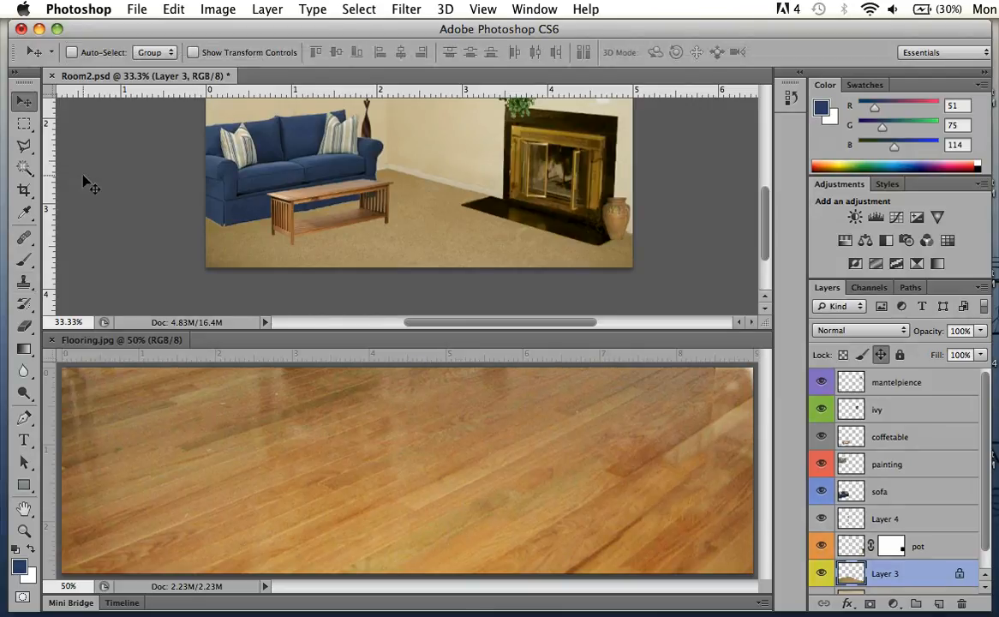
{"action": "scroll", "coordinate": [83, 180], "scroll_direction": "up", "scroll_amount": 3}
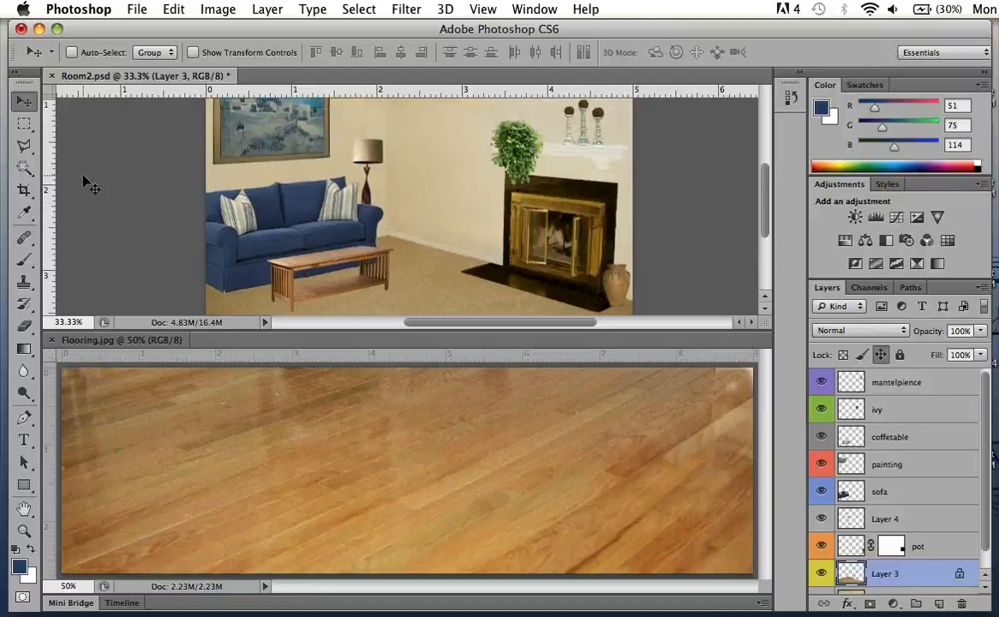
{"action": "scroll", "coordinate": [83, 180], "scroll_direction": "down", "scroll_amount": 1}
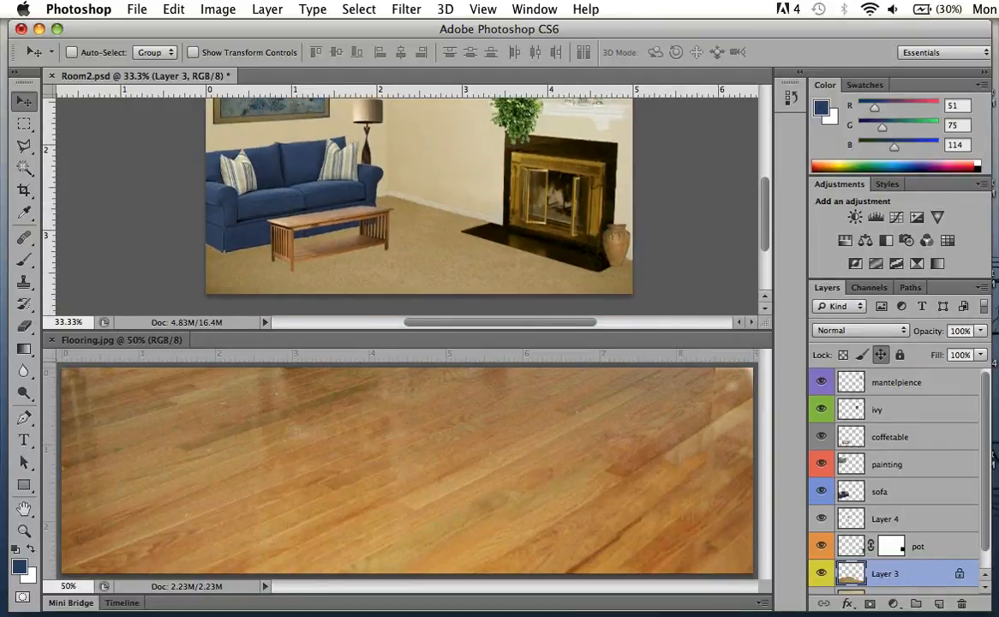
{"action": "left_click", "coordinate": [23, 283]}
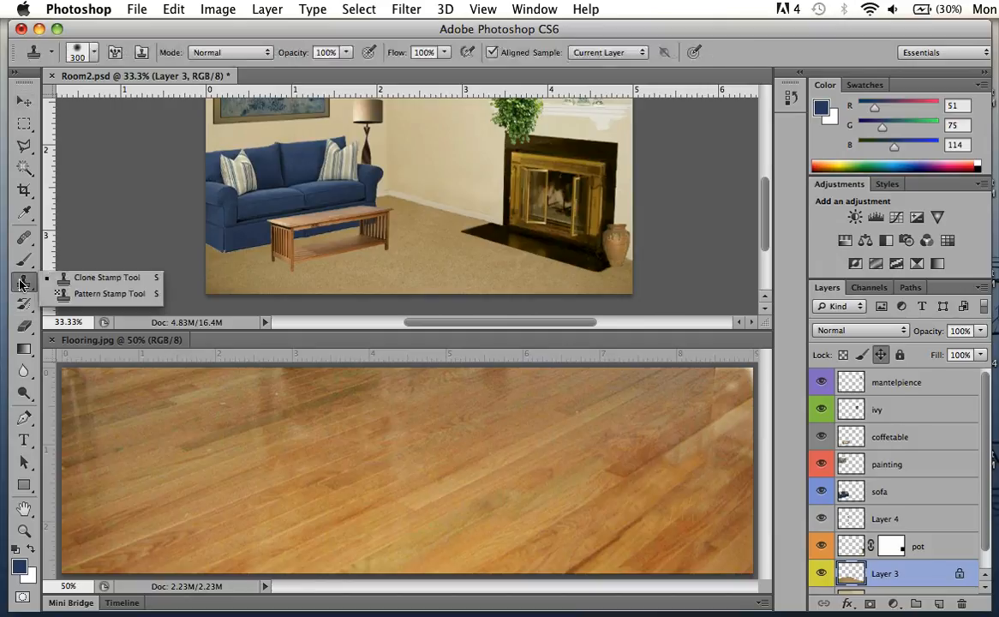
{"action": "left_click", "coordinate": [67, 279]}
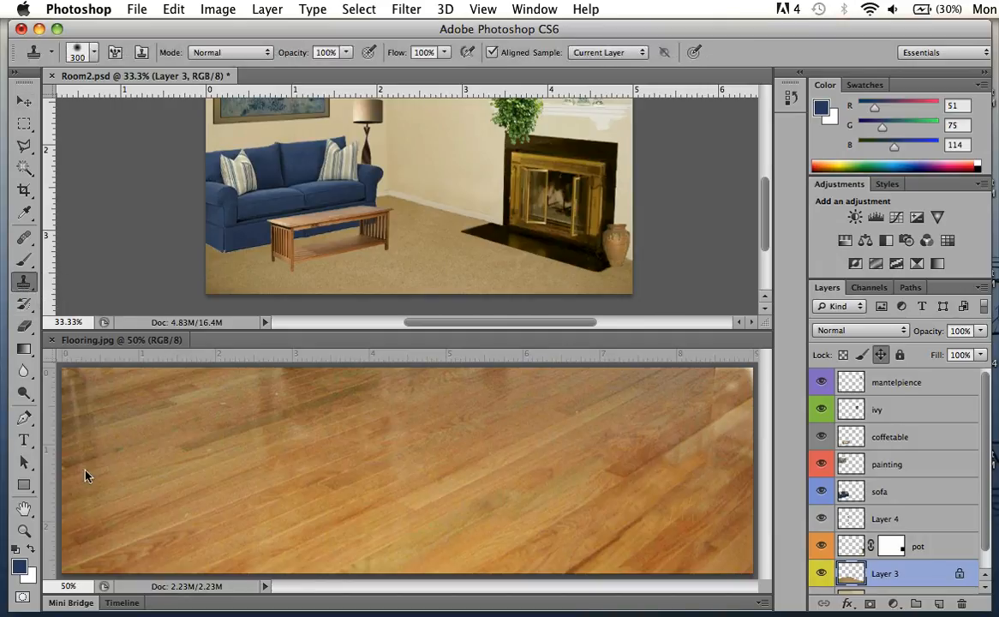
{"action": "left_click", "coordinate": [74, 546]}
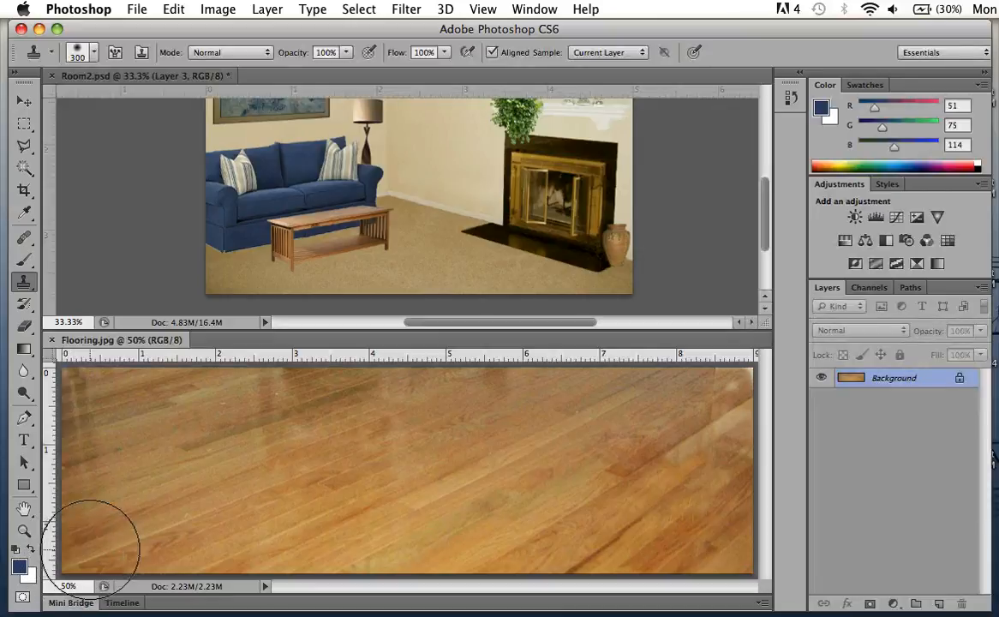
{"action": "key", "text": "bracketleft"}
{"action": "key", "text": "bracketleft"}
{"action": "key", "text": "bracketleft"}
{"action": "key", "text": "bracketleft"}
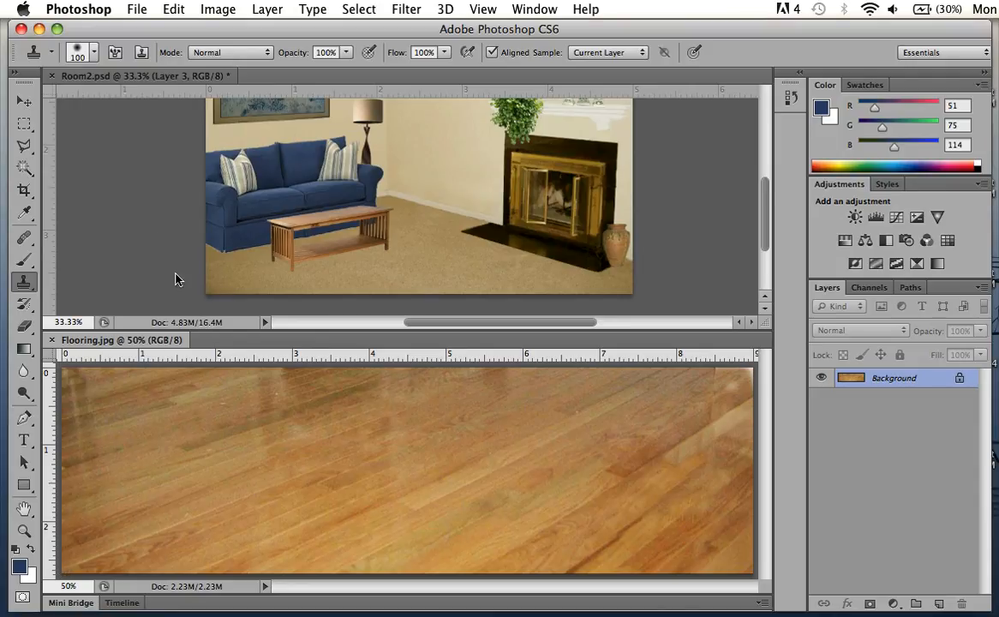
Clone the wood planks over most of the carpet on Layer 3 in Room2.psd and rename the layer flooring.
{"action": "left_click", "coordinate": [174, 203]}
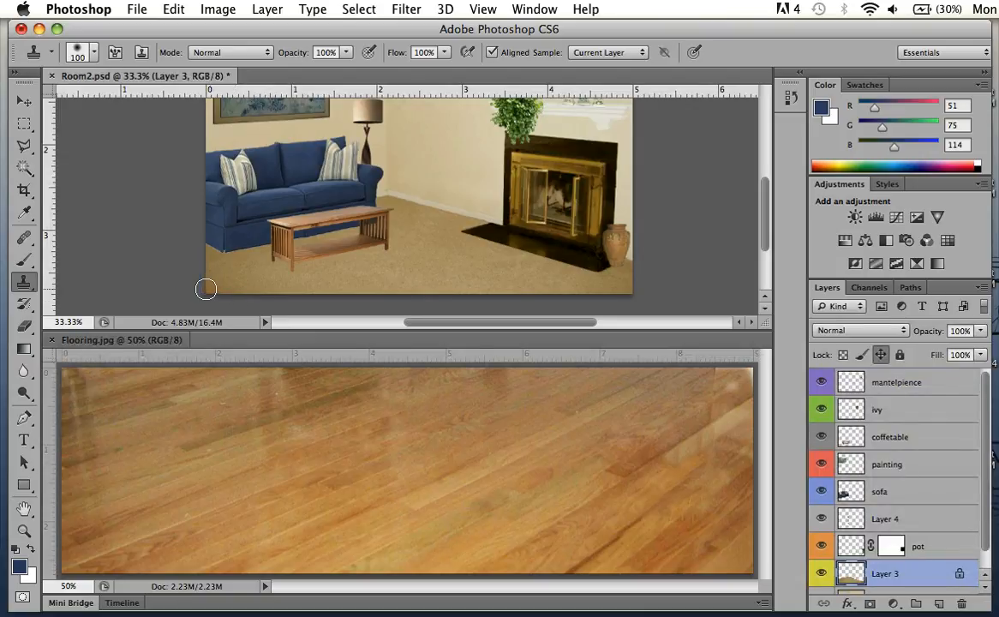
{"action": "mouse_move", "coordinate": [210, 270]}
{"action": "left_mouse_down"}
{"action": "mouse_move", "coordinate": [263, 271]}
{"action": "mouse_move", "coordinate": [235, 272]}
{"action": "mouse_move", "coordinate": [209, 291]}
{"action": "mouse_move", "coordinate": [281, 274]}
{"action": "mouse_move", "coordinate": [168, 299]}
{"action": "mouse_move", "coordinate": [298, 248]}
{"action": "mouse_move", "coordinate": [218, 281]}
{"action": "mouse_move", "coordinate": [344, 254]}
{"action": "mouse_move", "coordinate": [332, 257]}
{"action": "mouse_move", "coordinate": [340, 285]}
{"action": "mouse_move", "coordinate": [376, 257]}
{"action": "mouse_move", "coordinate": [310, 299]}
{"action": "mouse_move", "coordinate": [452, 250]}
{"action": "mouse_move", "coordinate": [347, 269]}
{"action": "mouse_move", "coordinate": [354, 262]}
{"action": "mouse_move", "coordinate": [325, 251]}
{"action": "mouse_move", "coordinate": [284, 257]}
{"action": "mouse_move", "coordinate": [358, 233]}
{"action": "mouse_move", "coordinate": [315, 246]}
{"action": "mouse_move", "coordinate": [356, 238]}
{"action": "mouse_move", "coordinate": [425, 248]}
{"action": "mouse_move", "coordinate": [481, 276]}
{"action": "mouse_move", "coordinate": [549, 276]}
{"action": "mouse_move", "coordinate": [497, 293]}
{"action": "mouse_move", "coordinate": [389, 303]}
{"action": "mouse_move", "coordinate": [493, 263]}
{"action": "mouse_move", "coordinate": [527, 286]}
{"action": "left_mouse_up"}
{"action": "scroll", "coordinate": [877, 573], "scroll_direction": "down", "scroll_amount": 1}
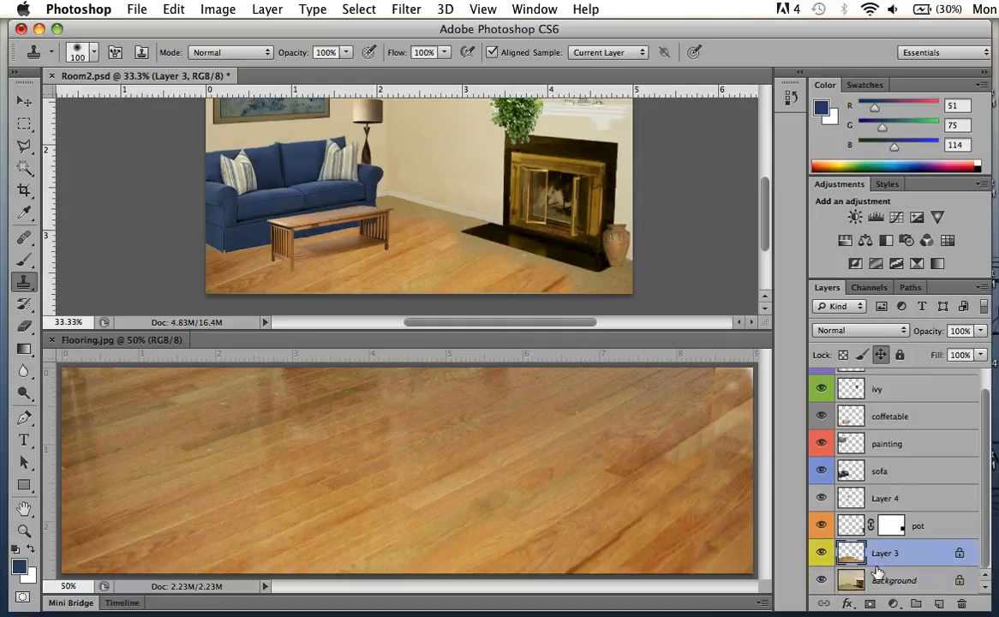
{"action": "double_click", "coordinate": [886, 553]}
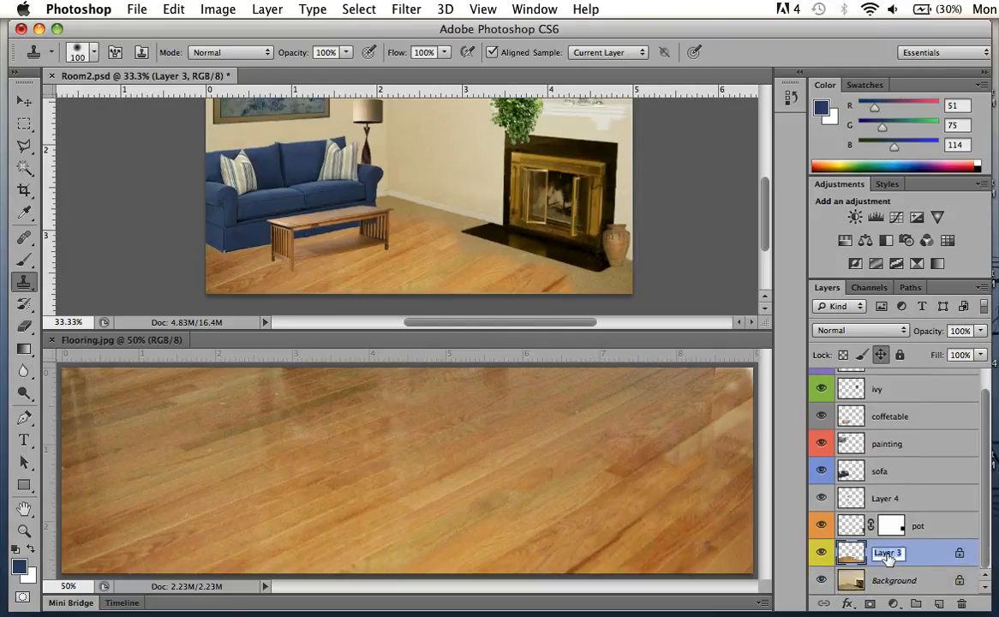
{"action": "type", "text": "flooring"}
{"action": "key", "text": "Return"}
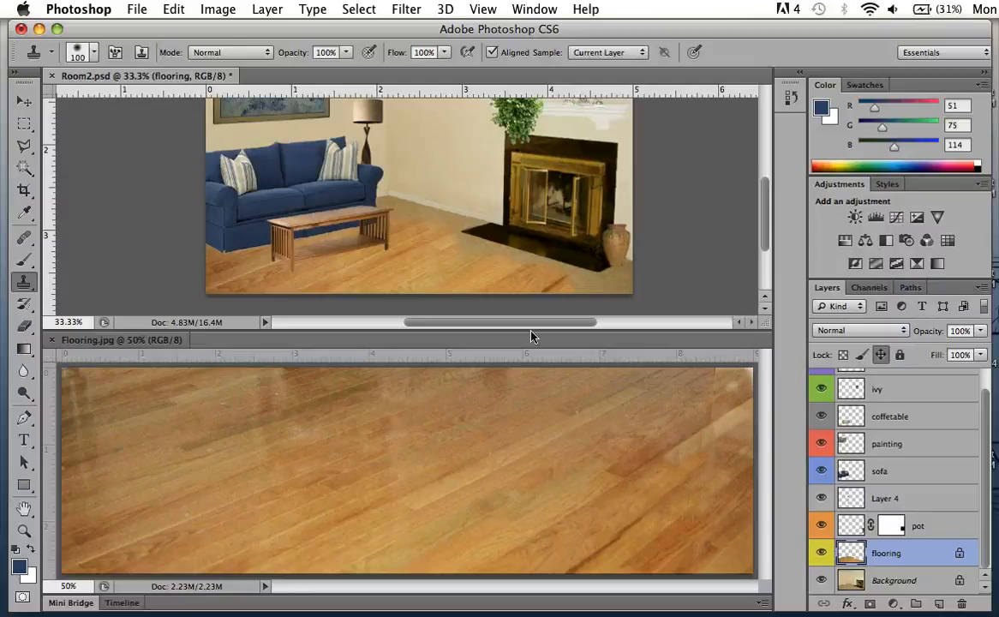
View the flooring layer on its own, try cloning wood beyond the floor's edges, and undo that stroke.
{"action": "left_click", "coordinate": [821, 555], "text": "alt"}
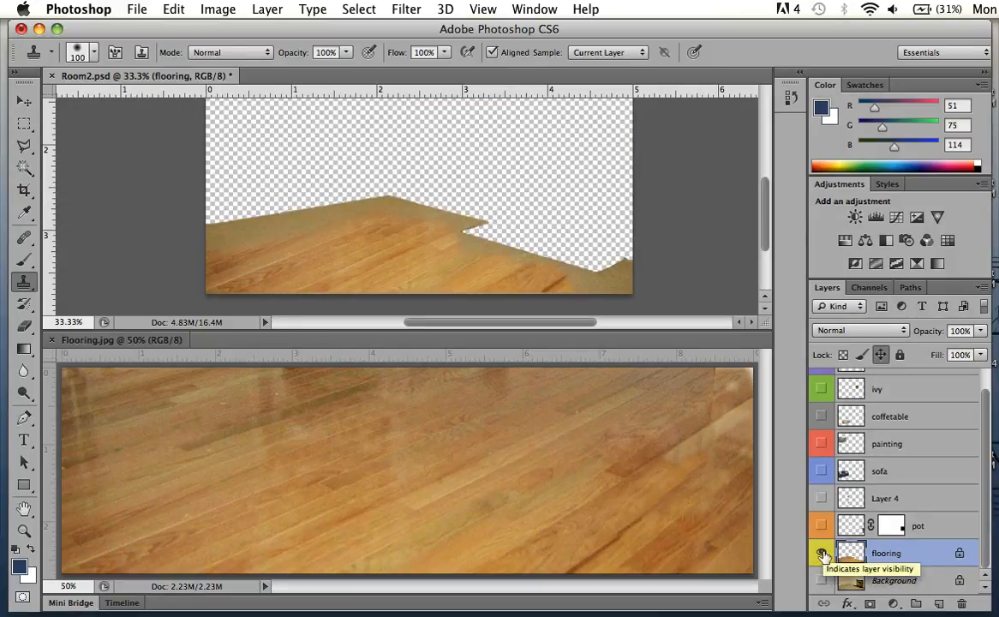
{"action": "left_click", "coordinate": [821, 555], "text": "alt"}
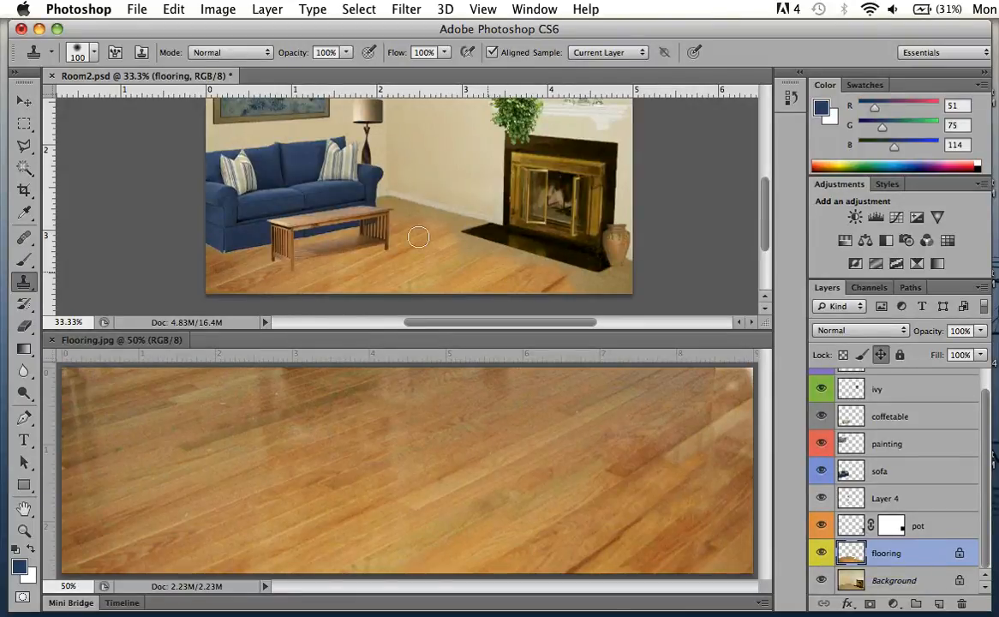
{"action": "mouse_move", "coordinate": [422, 225]}
{"action": "left_mouse_down"}
{"action": "mouse_move", "coordinate": [463, 212]}
{"action": "mouse_move", "coordinate": [444, 228]}
{"action": "mouse_move", "coordinate": [491, 226]}
{"action": "mouse_move", "coordinate": [446, 254]}
{"action": "mouse_move", "coordinate": [533, 243]}
{"action": "mouse_move", "coordinate": [538, 228]}
{"action": "mouse_move", "coordinate": [608, 258]}
{"action": "mouse_move", "coordinate": [551, 271]}
{"action": "mouse_move", "coordinate": [616, 269]}
{"action": "mouse_move", "coordinate": [570, 303]}
{"action": "mouse_move", "coordinate": [480, 239]}
{"action": "mouse_move", "coordinate": [326, 221]}
{"action": "mouse_move", "coordinate": [342, 221]}
{"action": "mouse_move", "coordinate": [374, 188]}
{"action": "mouse_move", "coordinate": [445, 172]}
{"action": "mouse_move", "coordinate": [357, 203]}
{"action": "mouse_move", "coordinate": [536, 201]}
{"action": "mouse_move", "coordinate": [464, 215]}
{"action": "mouse_move", "coordinate": [530, 227]}
{"action": "mouse_move", "coordinate": [630, 232]}
{"action": "mouse_move", "coordinate": [661, 222]}
{"action": "mouse_move", "coordinate": [554, 221]}
{"action": "mouse_move", "coordinate": [642, 221]}
{"action": "left_mouse_up"}
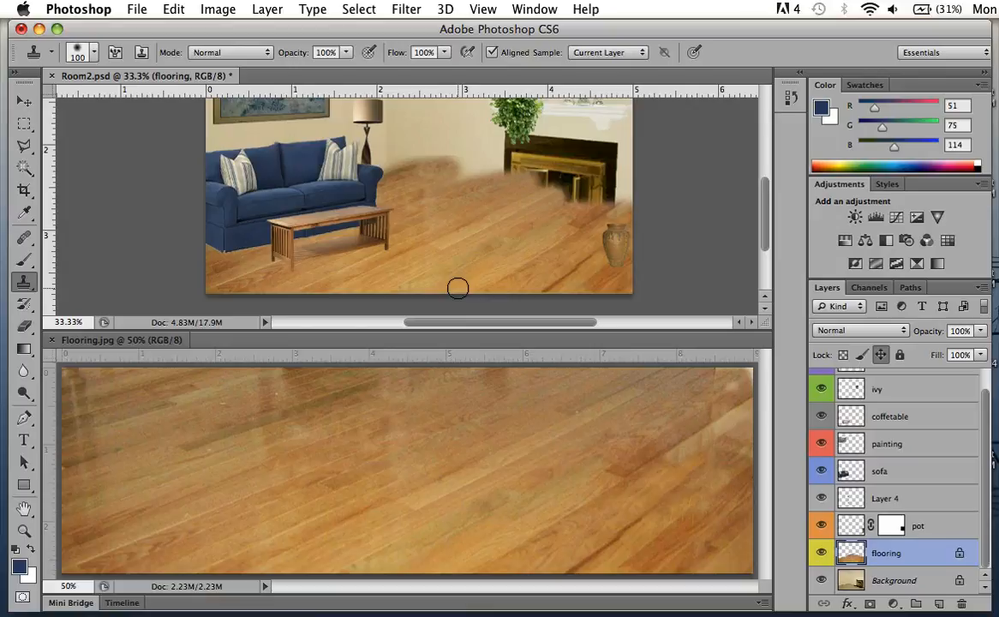
{"action": "key", "text": "super+z"}
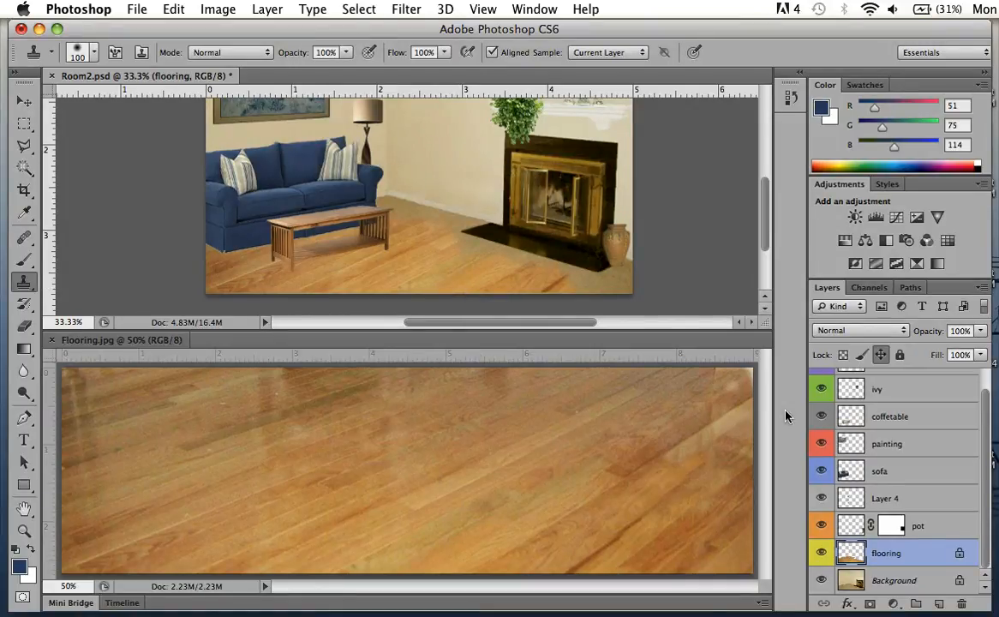
Clone wood over the remaining carpet within a selection loaded from the flooring layer, close Flooring.jpg and deselect.
{"action": "left_click", "coordinate": [857, 555], "text": "super"}
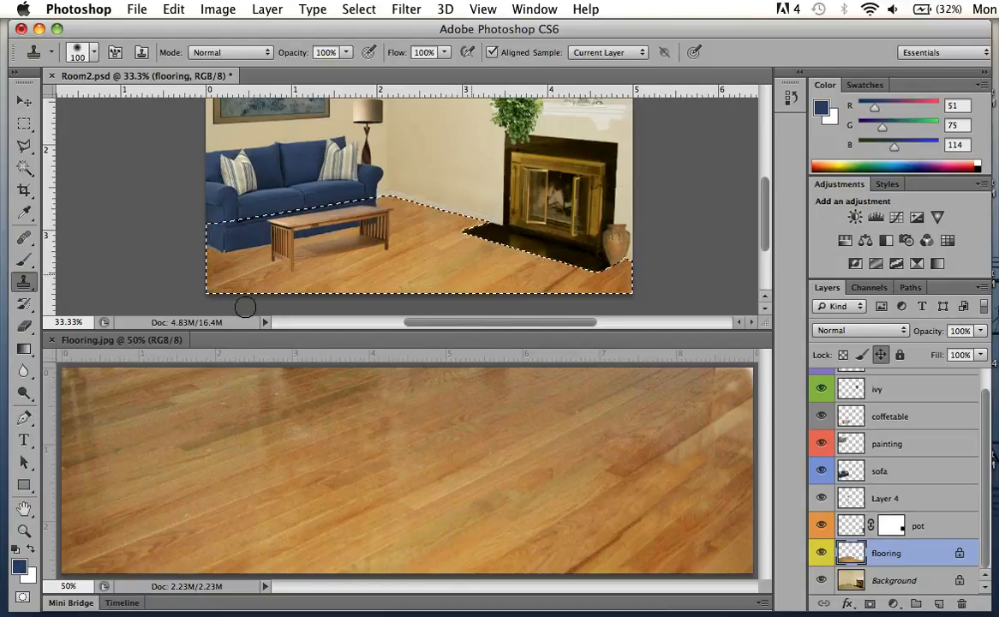
{"action": "left_click", "coordinate": [52, 339]}
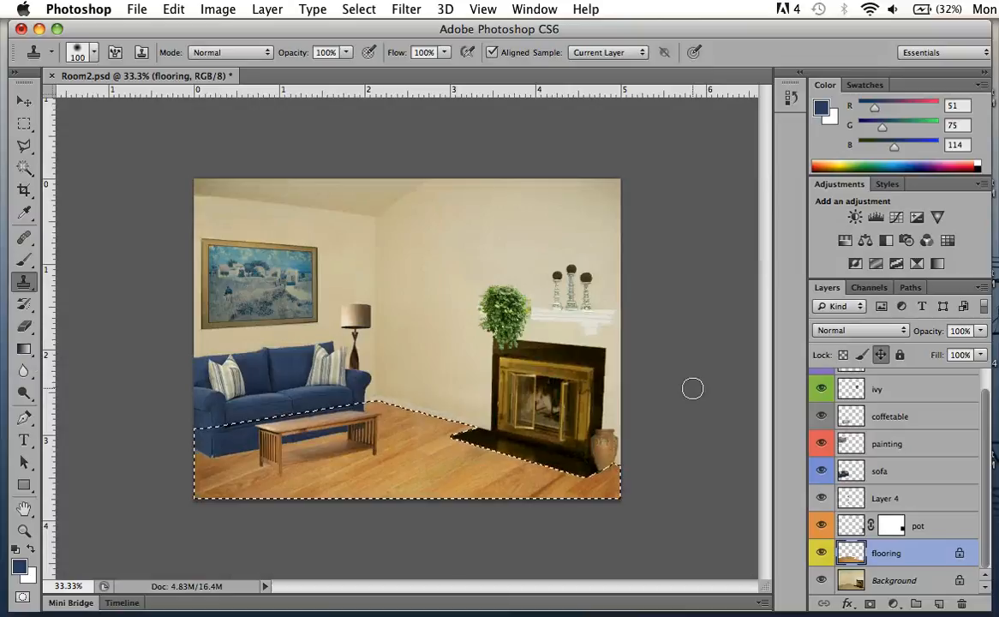
{"action": "key", "text": "super+d"}
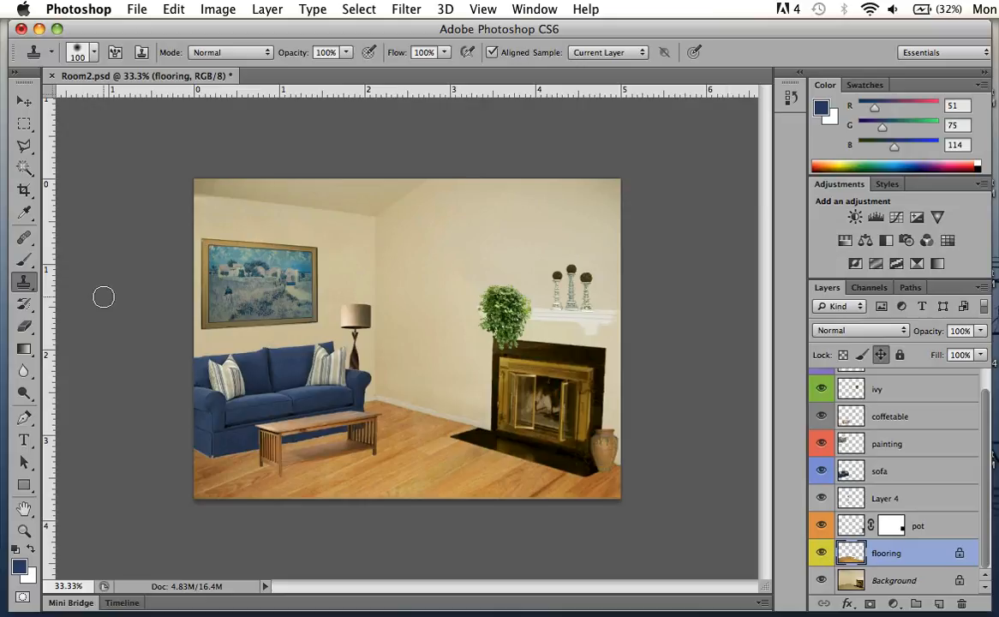
{"action": "left_click", "coordinate": [28, 285]}
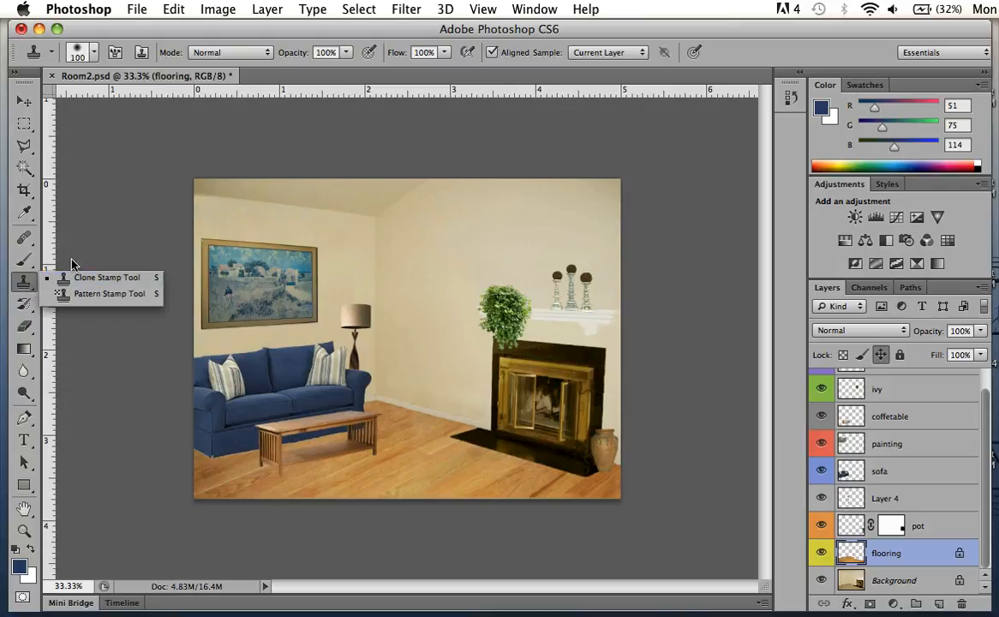
{"action": "left_click", "coordinate": [24, 100]}
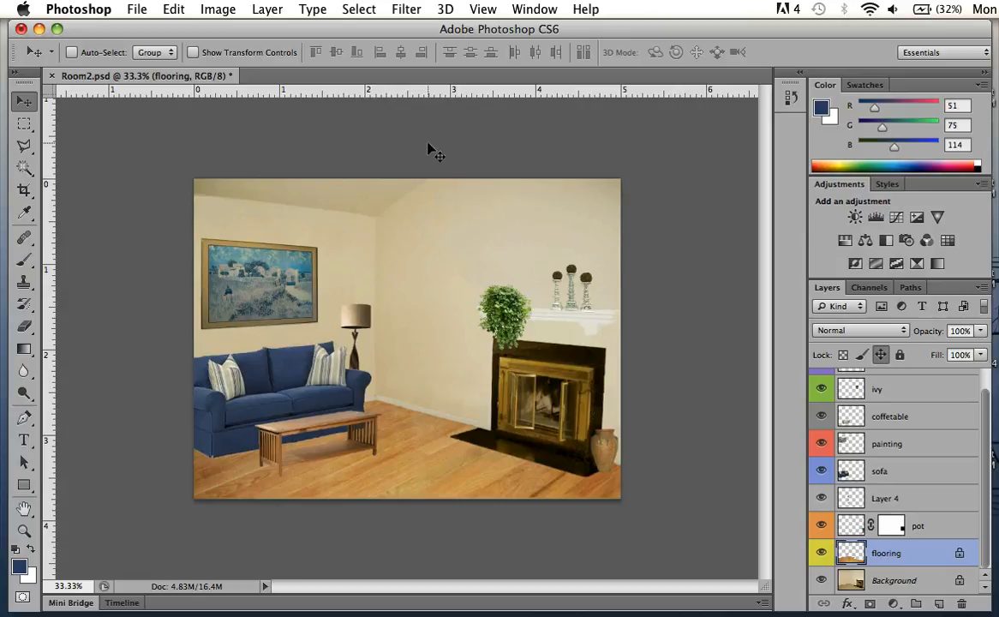
{"action": "key", "text": "super+o"}
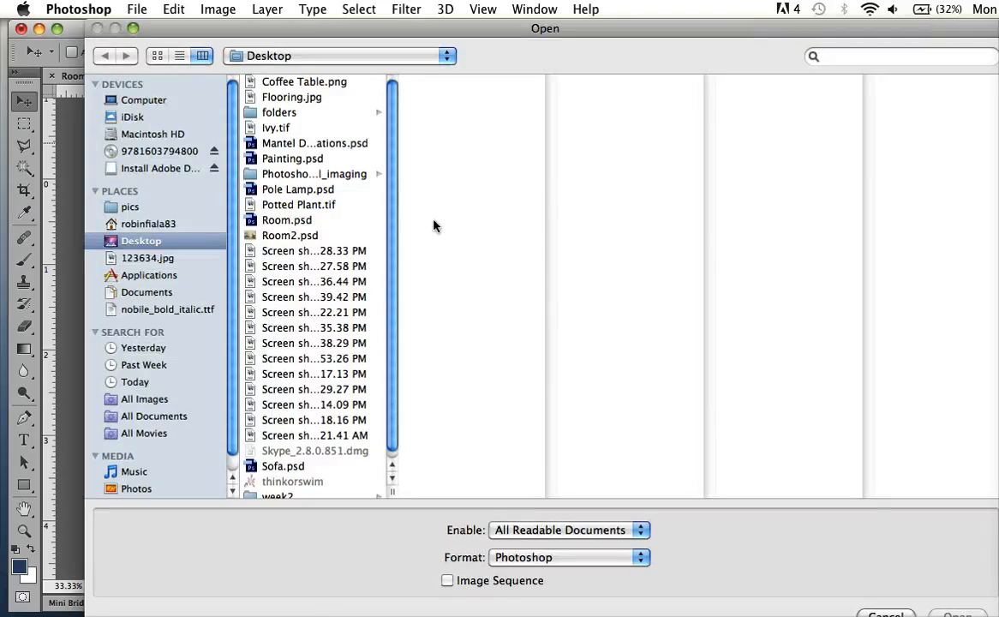
{"action": "key", "text": "Escape"}
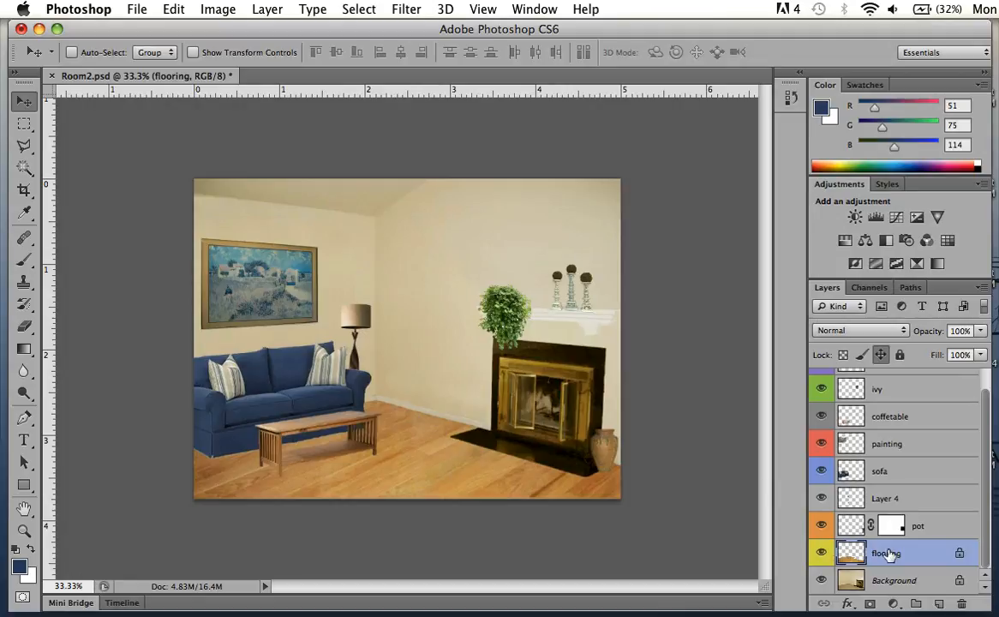
Step back through the history to undo the wood cloning and the layer rename.
{"action": "key", "text": "super+z"}
{"action": "key", "text": "super+alt+z"}
{"action": "key", "text": "super+alt+z"}
{"action": "key", "text": "super+alt+z"}
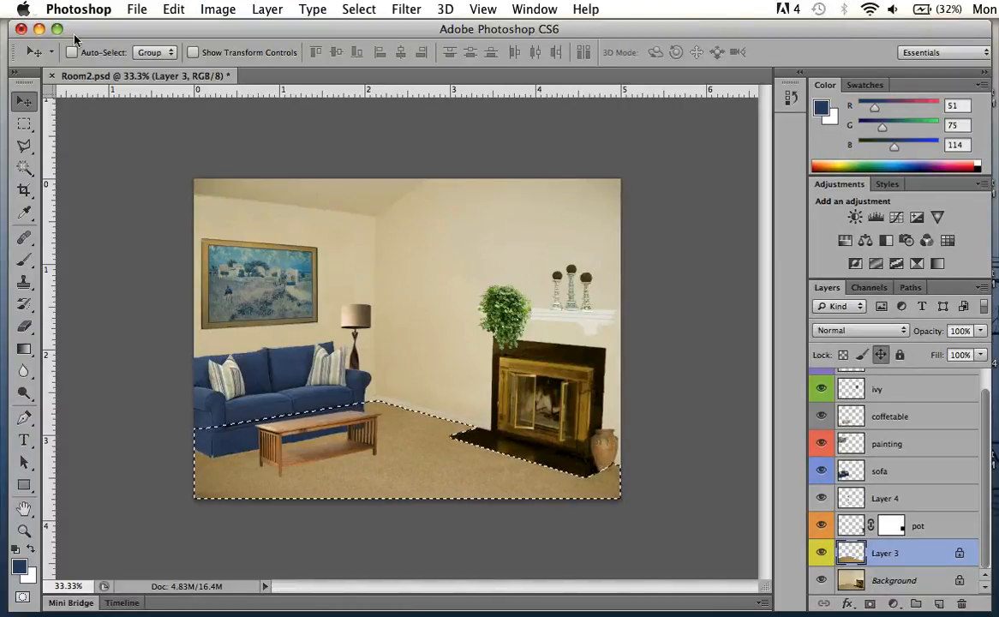
Open Flooring.jpg from the Desktop and arrange it stacked below Room2.psd so both images are visible.
{"action": "left_click", "coordinate": [137, 9]}
{"action": "left_click", "coordinate": [157, 55]}
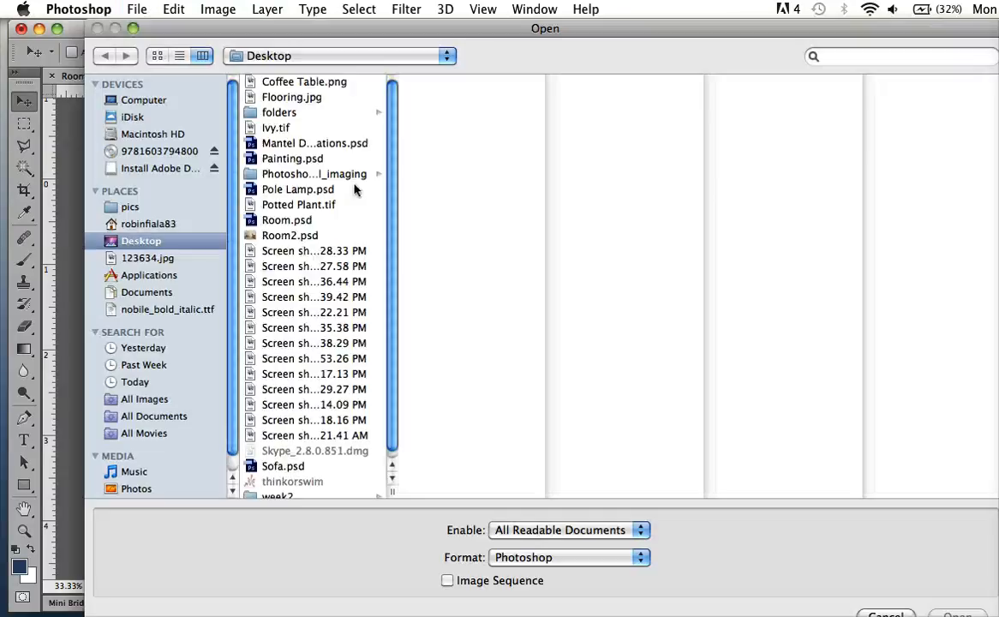
{"action": "double_click", "coordinate": [292, 97]}
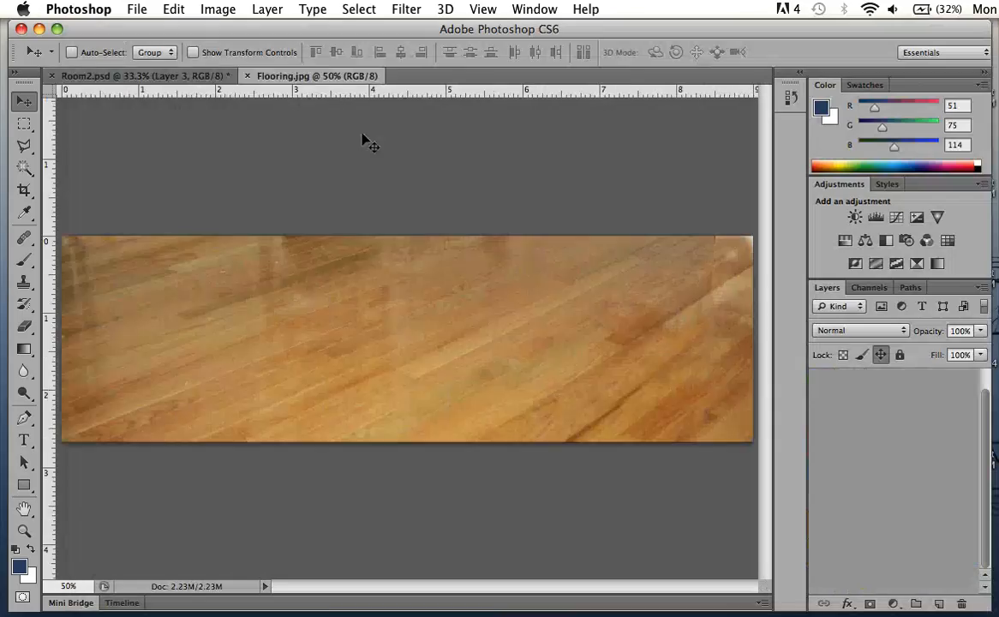
{"action": "left_click", "coordinate": [527, 9]}
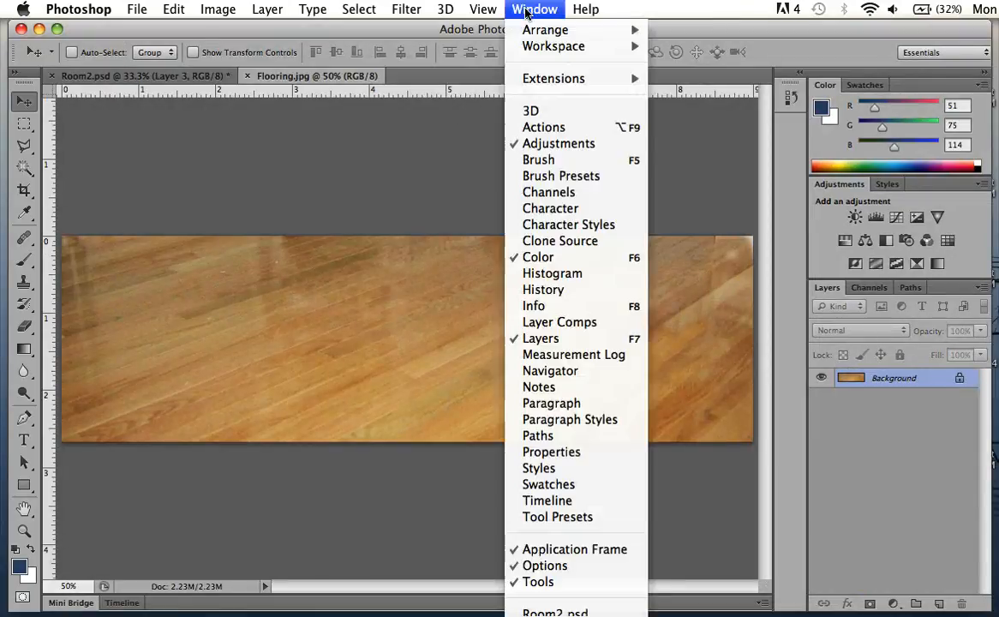
{"action": "mouse_move", "coordinate": [591, 30]}
{"action": "left_click", "coordinate": [705, 52]}
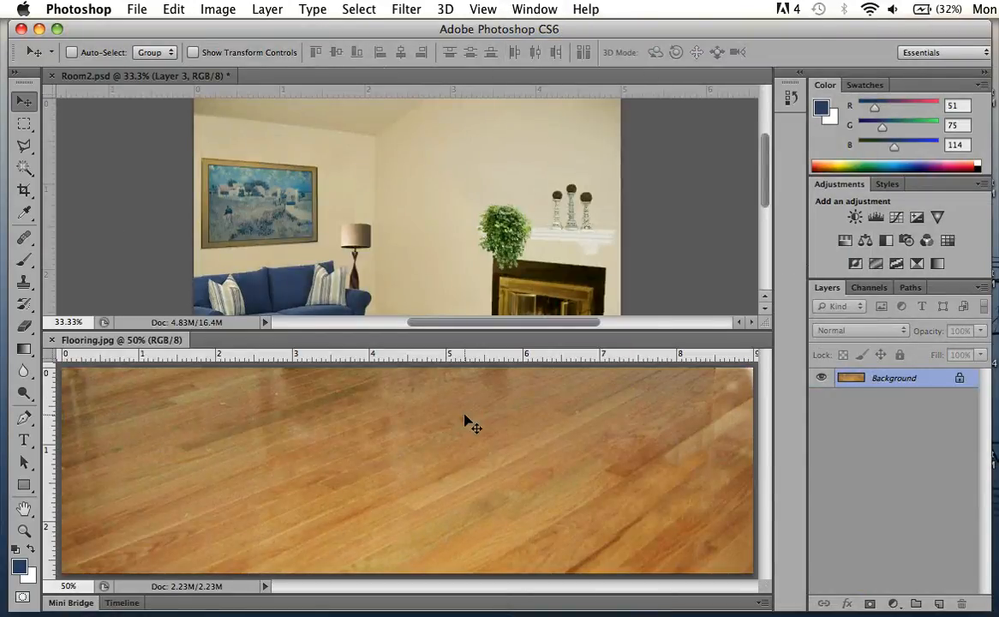
Copy the Flooring.jpg wood image into Room2.psd as a new layer above Layer 3, and close Flooring.jpg.
{"action": "left_click_drag", "start_coordinate": [471, 424], "coordinate": [421, 226]}
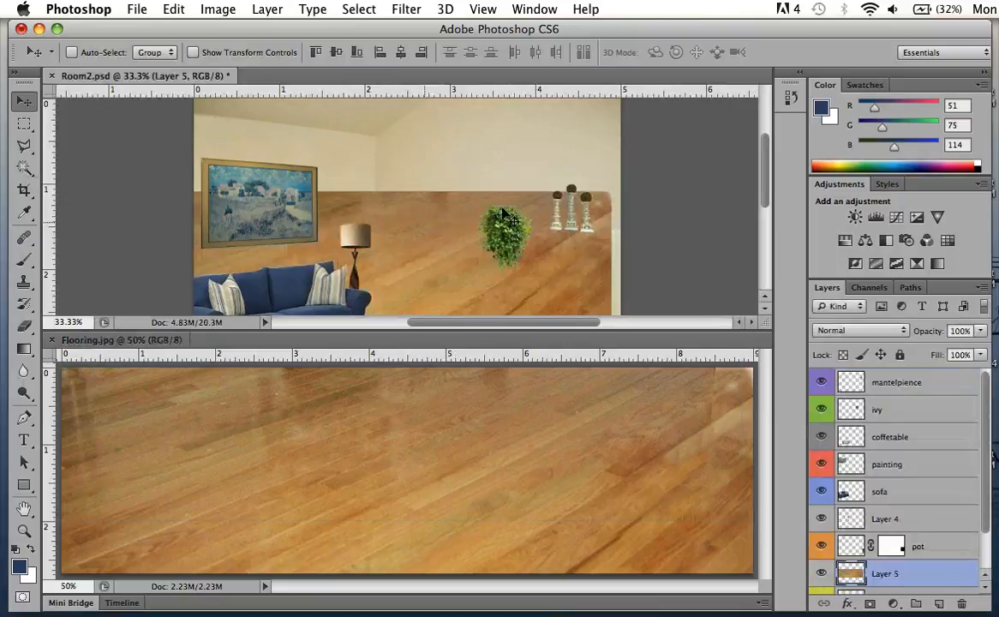
{"action": "scroll", "coordinate": [711, 144], "scroll_direction": "down", "scroll_amount": 10}
{"action": "scroll", "coordinate": [708, 150], "scroll_direction": "up", "scroll_amount": 10}
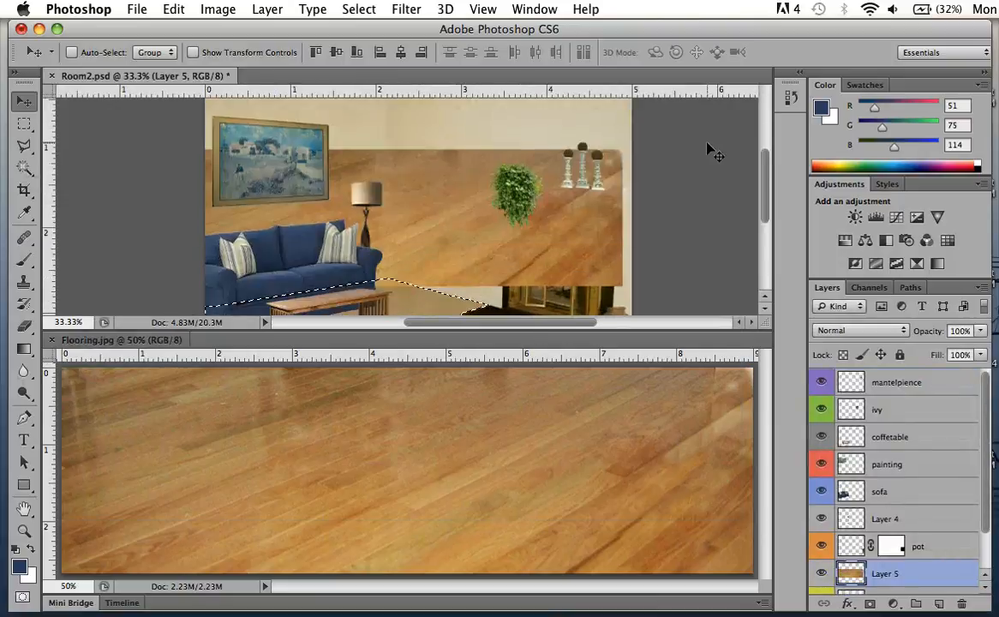
{"action": "scroll", "coordinate": [708, 150], "scroll_direction": "down", "scroll_amount": 4}
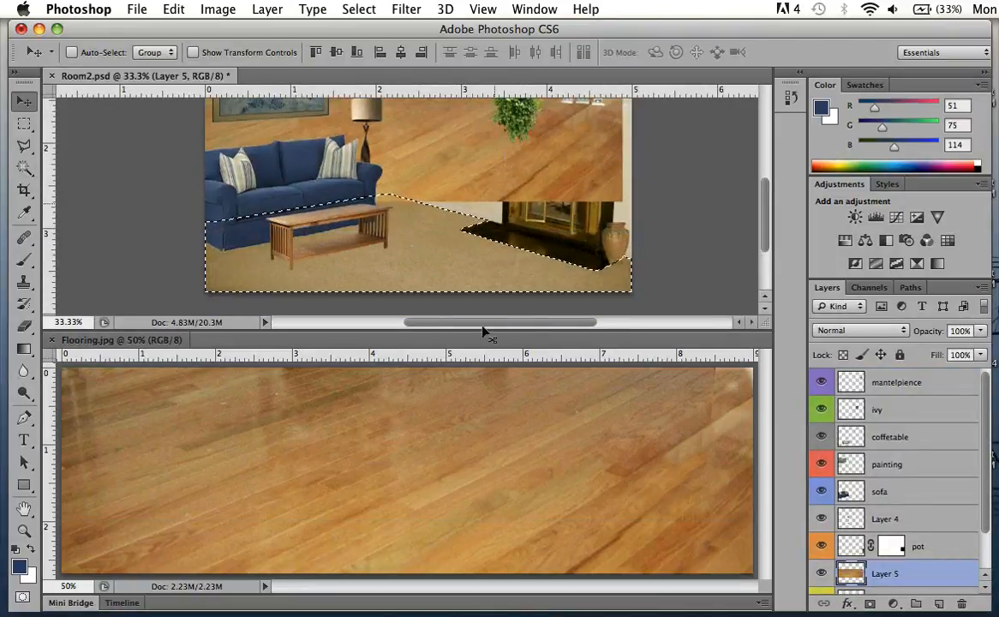
{"action": "left_click", "coordinate": [51, 339]}
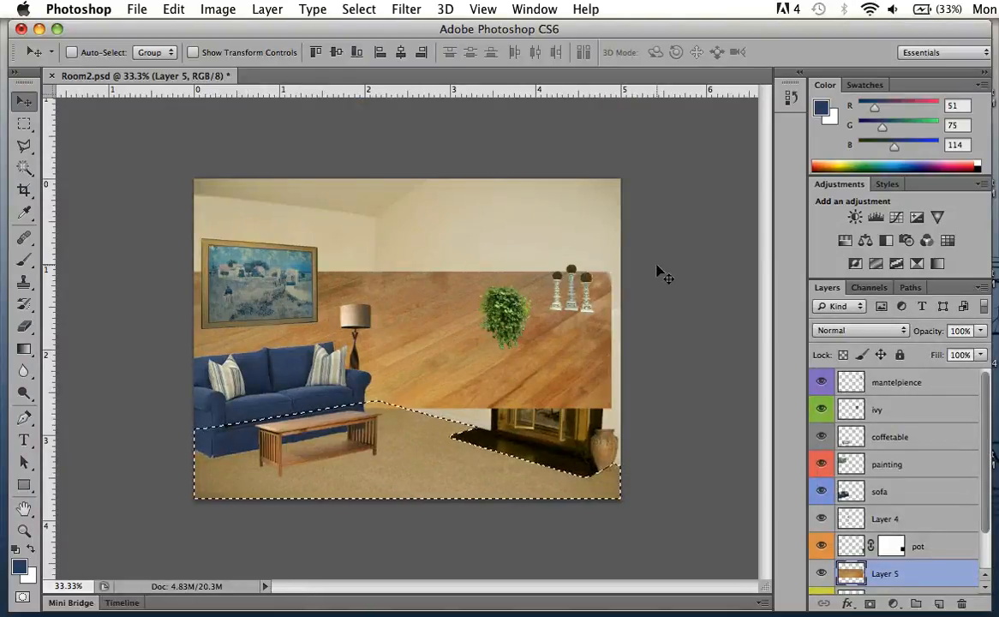
Deselect the floor outline and move the wood layer down until it covers the whole carpet area.
{"action": "key", "text": "super+d"}
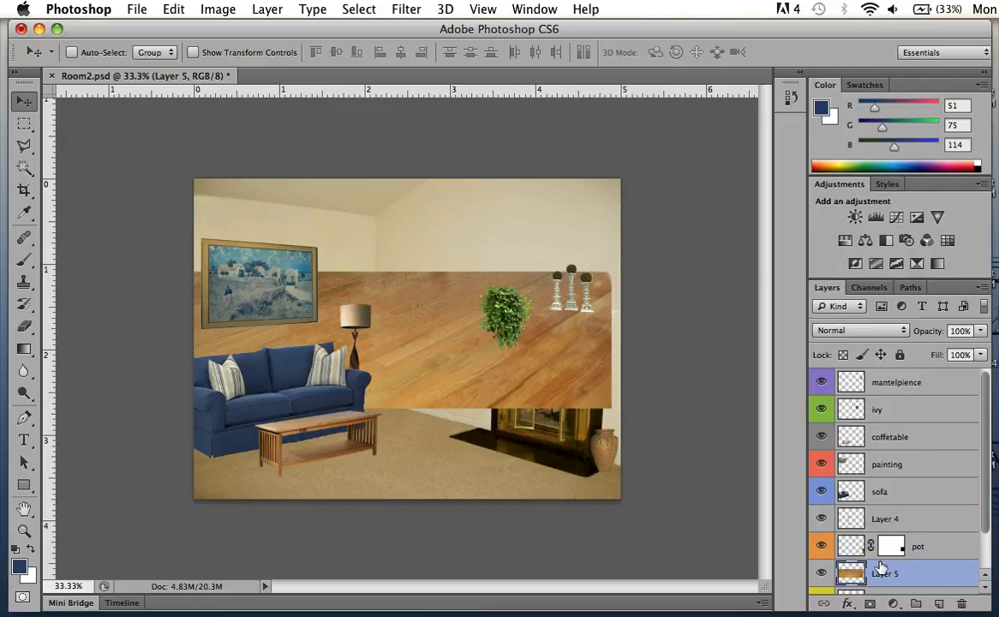
{"action": "left_click_drag", "start_coordinate": [458, 383], "coordinate": [458, 431]}
{"action": "scroll", "coordinate": [908, 505], "scroll_direction": "down", "scroll_amount": 2}
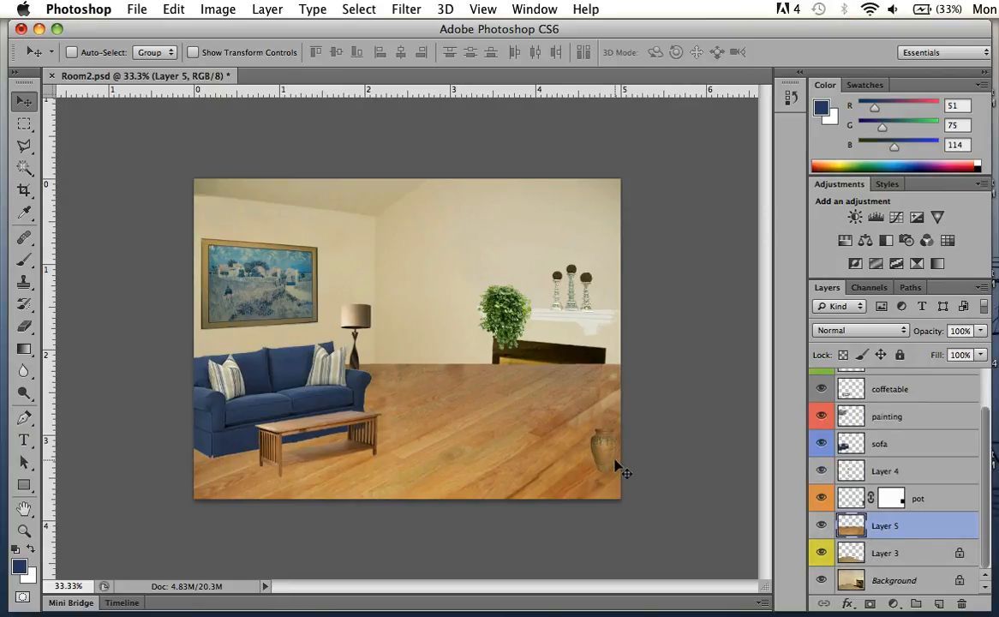
{"action": "key", "text": "Up"}
{"action": "key", "text": "Up"}
{"action": "key", "text": "Up"}
{"action": "key", "text": "Up"}
{"action": "key", "text": "Up"}
{"action": "key", "text": "Up"}
{"action": "key", "text": "Up"}
{"action": "key", "text": "Up"}
{"action": "key", "text": "Up"}
{"action": "key", "text": "Up"}
Reposition the wood layer with Free Transform to X 753 px and Y 889.50 px, and apply it.
{"action": "key", "text": "ctrl+t"}
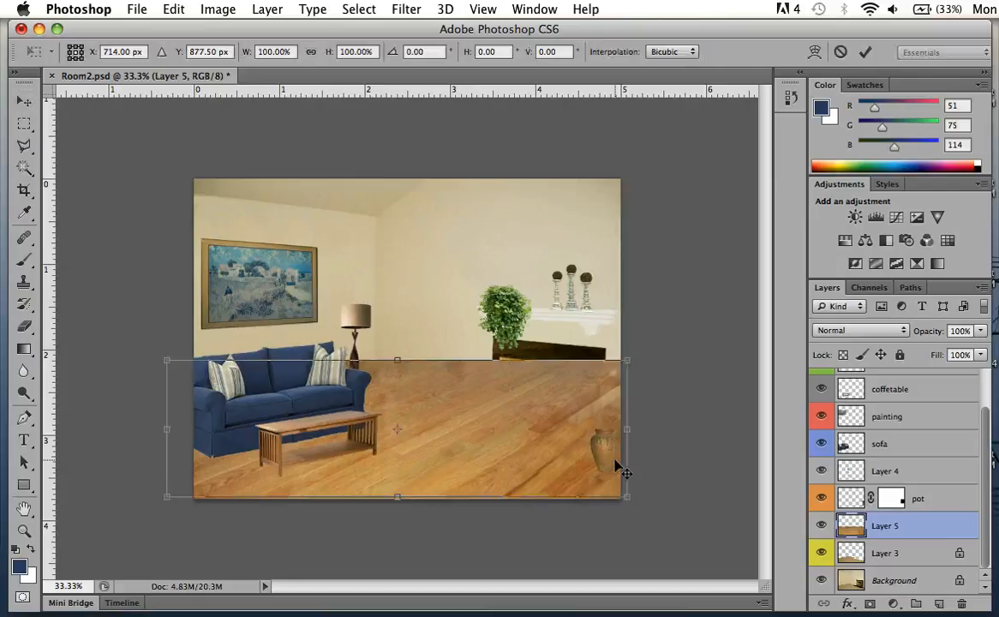
{"action": "key", "text": "Down"}
{"action": "key", "text": "Down"}
{"action": "key", "text": "Down"}
{"action": "key", "text": "Down"}
{"action": "key", "text": "Down"}
{"action": "key", "text": "Down"}
{"action": "key", "text": "Down"}
{"action": "key", "text": "Down"}
{"action": "key", "text": "Down"}
{"action": "key", "text": "Right"}
{"action": "key", "text": "Right"}
{"action": "key", "text": "Right"}
{"action": "key", "text": "Right"}
{"action": "key", "text": "Right"}
{"action": "key", "text": "Right"}
{"action": "key", "text": "Right"}
{"action": "key", "text": "Right"}
{"action": "key", "text": "Right"}
{"action": "key", "text": "Right"}
{"action": "key", "text": "Right"}
{"action": "key", "text": "Right"}
{"action": "key", "text": "Right"}
{"action": "key", "text": "Right"}
{"action": "key", "text": "Right"}
{"action": "key", "text": "Right"}
{"action": "key", "text": "Right"}
{"action": "key", "text": "Right"}
{"action": "key", "text": "Right"}
{"action": "key", "text": "Right"}
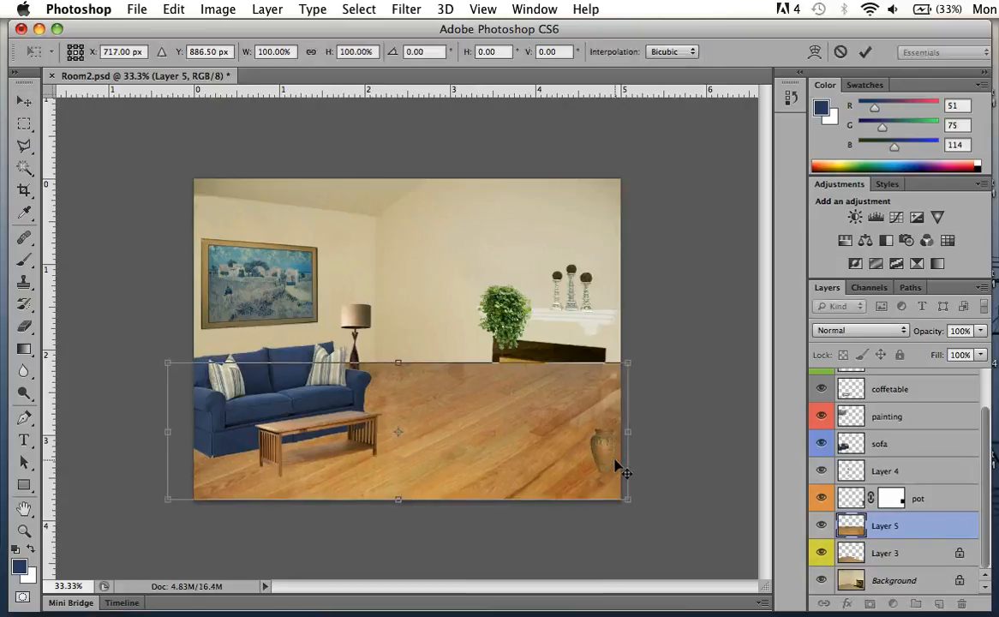
{"action": "key", "text": "Down"}
{"action": "key", "text": "Down"}
{"action": "key", "text": "Down"}
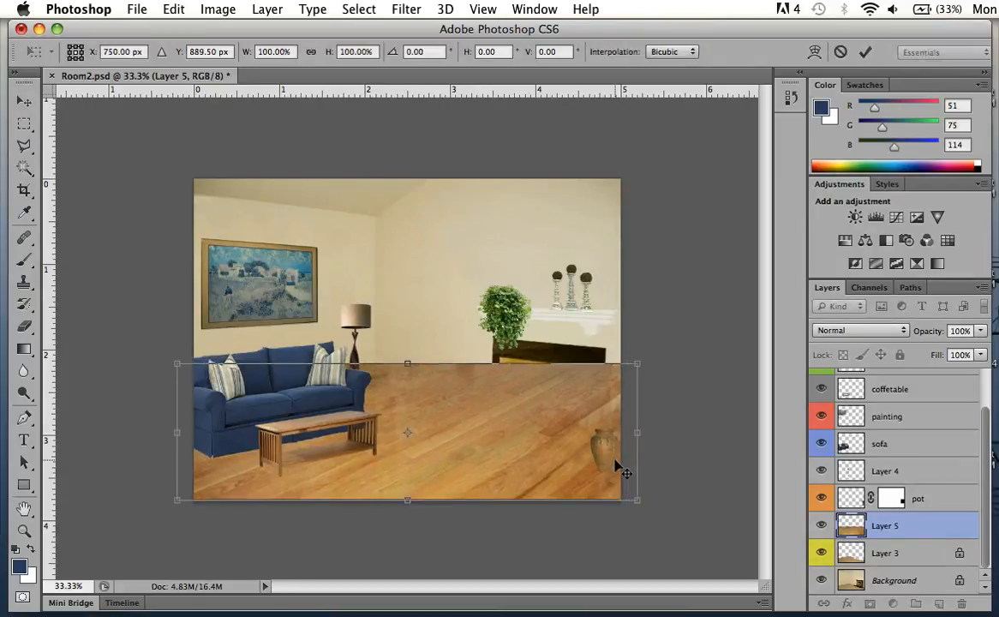
{"action": "key", "text": "Right"}
{"action": "key", "text": "Right"}
{"action": "key", "text": "Right"}
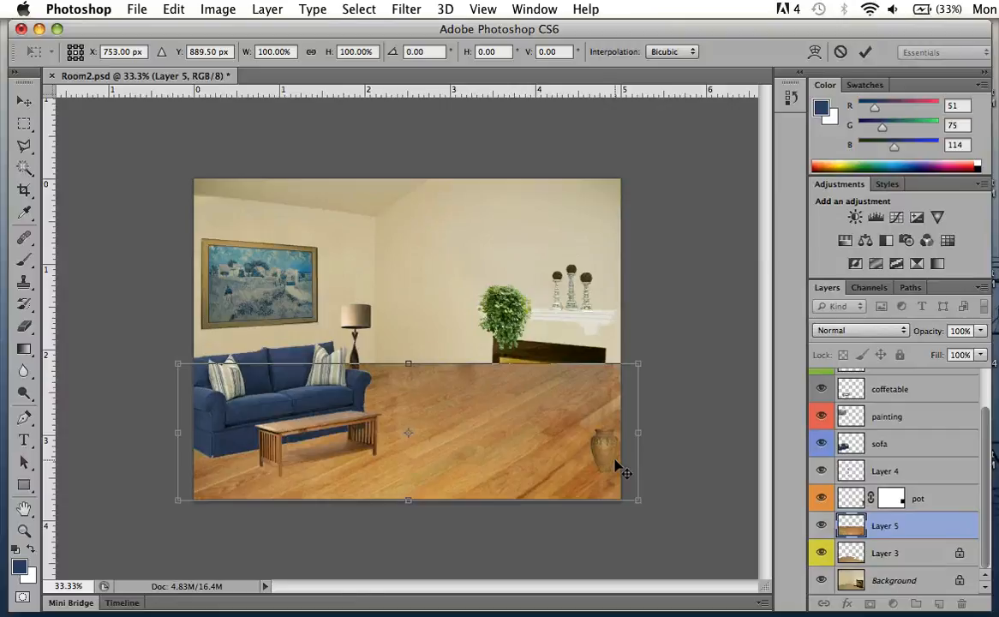
{"action": "key", "text": "Return"}
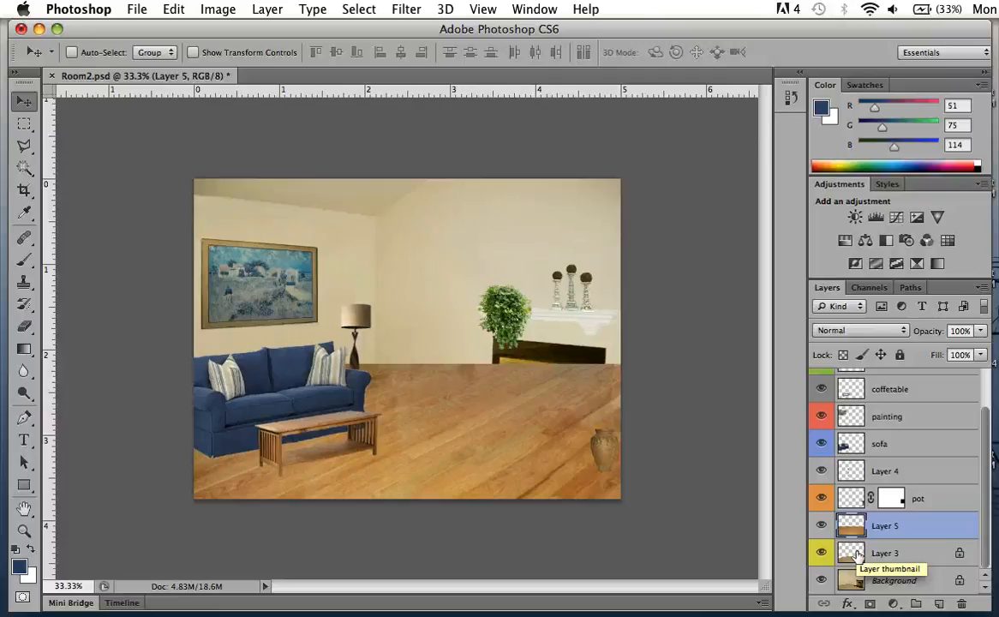
Load Layer 3's outline as a selection and rename the new wood layer wood floor.
{"action": "left_click", "coordinate": [857, 556], "text": "super"}
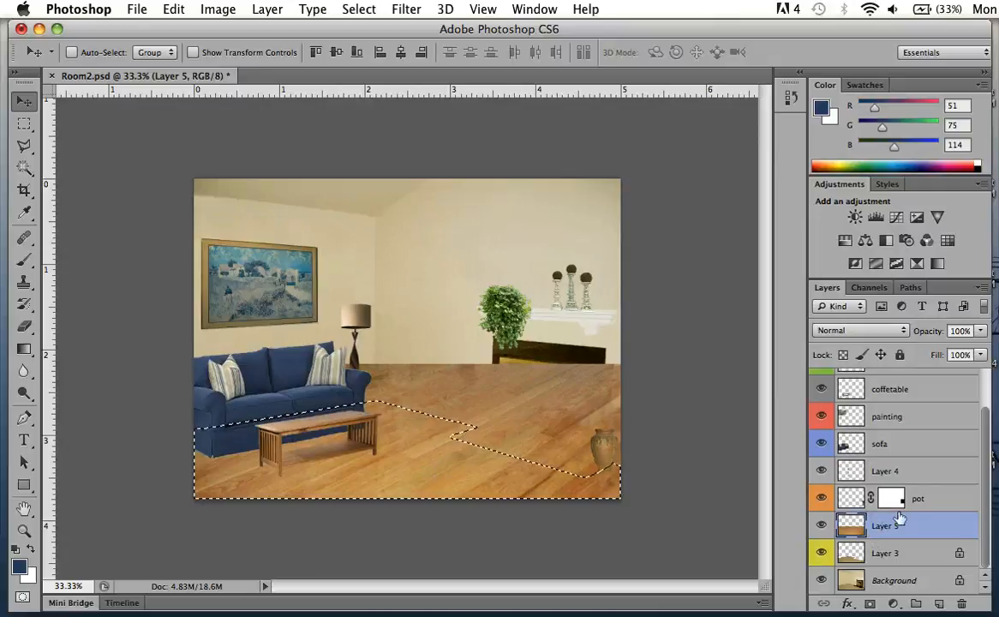
{"action": "double_click", "coordinate": [887, 526]}
{"action": "type", "text": "wo"}
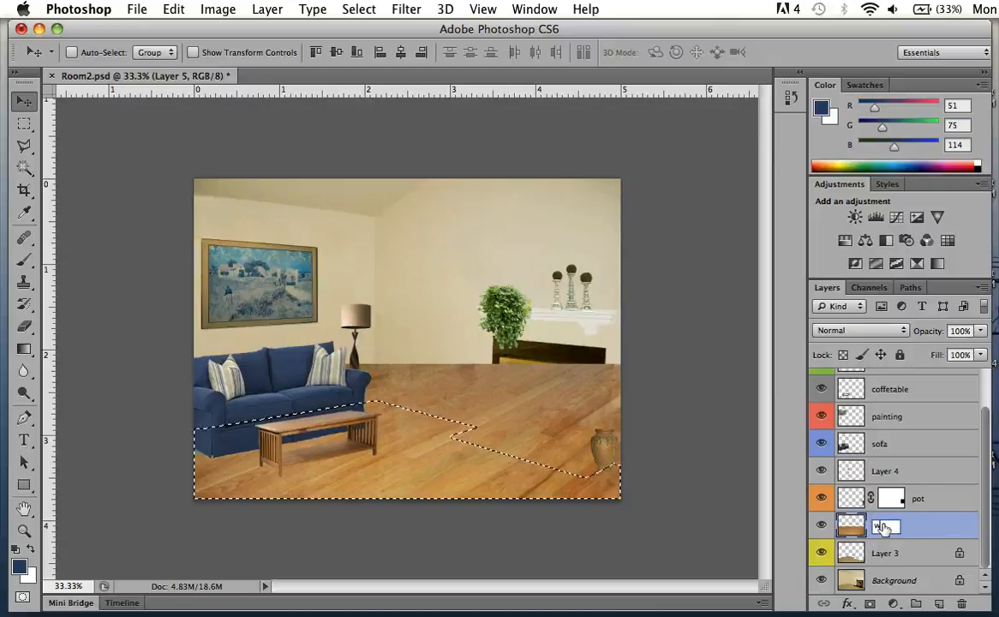
{"action": "type", "text": "od flor"}
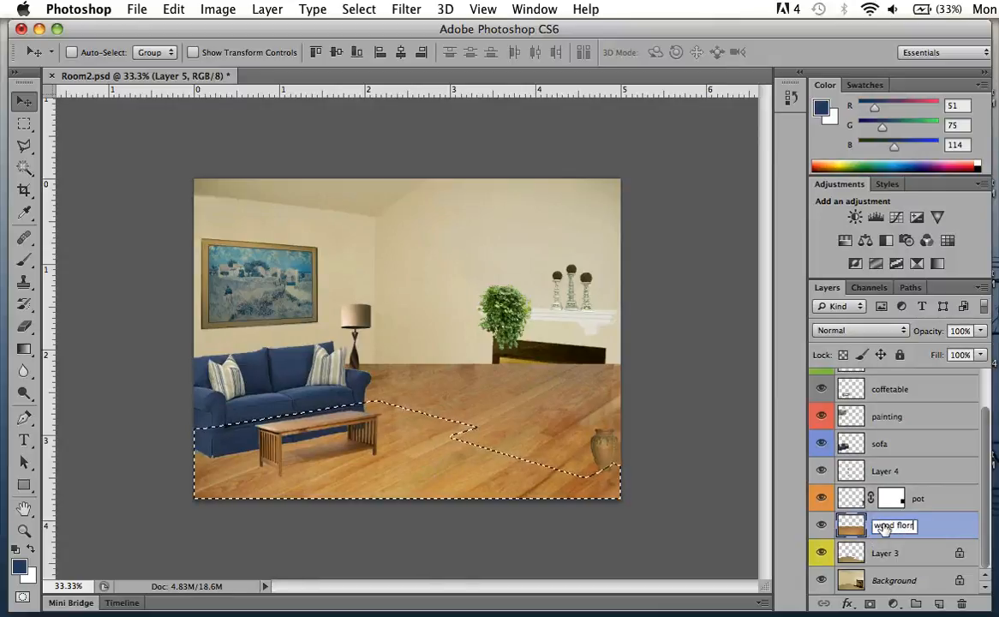
{"action": "key", "text": "BackSpace"}
{"action": "type", "text": "or"}
{"action": "key", "text": "Return"}
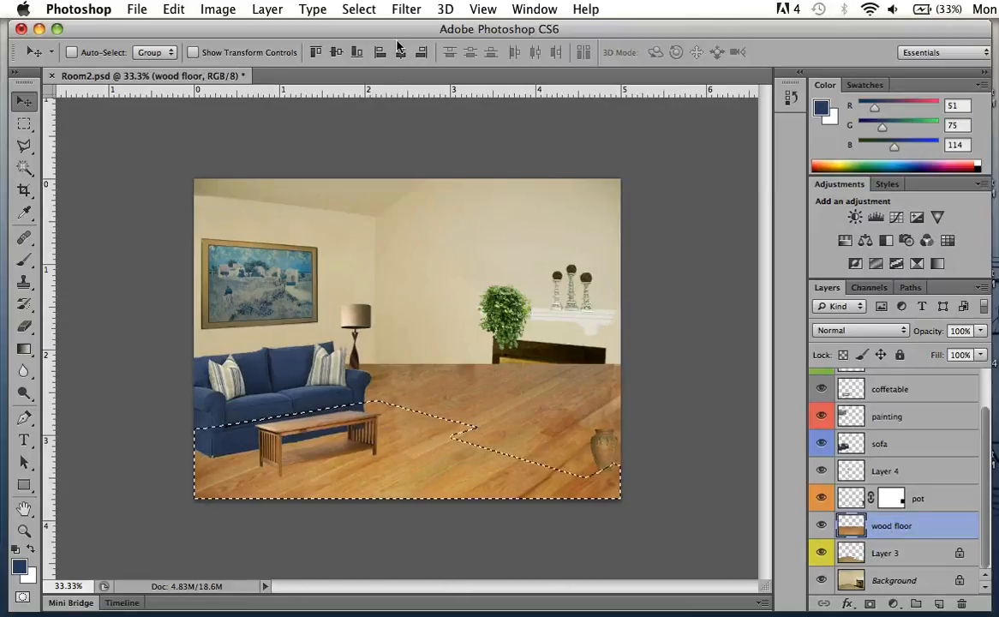
Invert the floor selection so that everything outside the carpet area is selected.
{"action": "left_click", "coordinate": [350, 8]}
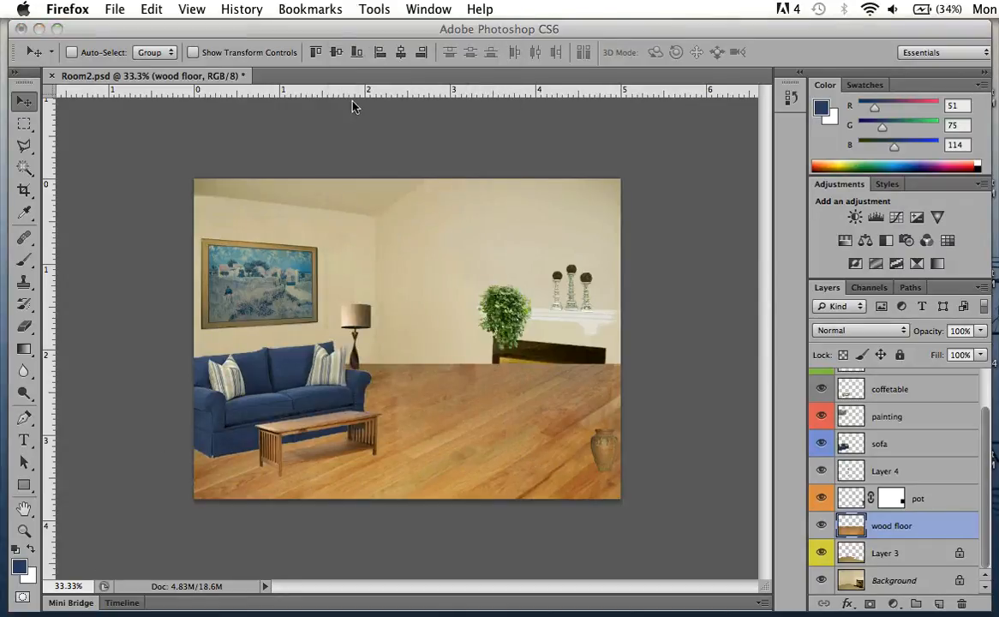
{"action": "left_click", "coordinate": [352, 105]}
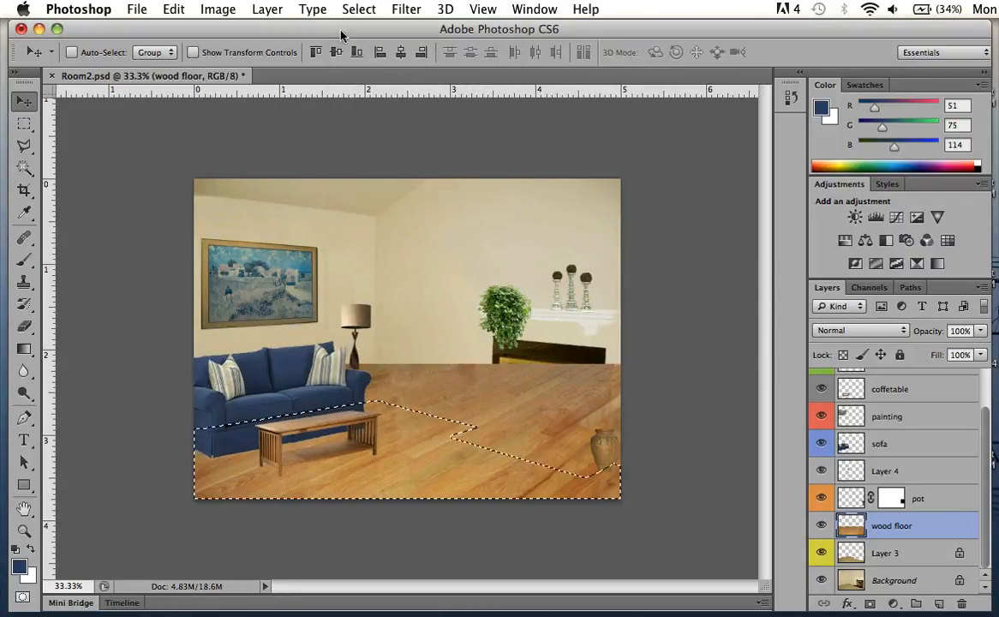
{"action": "left_click", "coordinate": [359, 8]}
{"action": "left_click", "coordinate": [366, 78]}
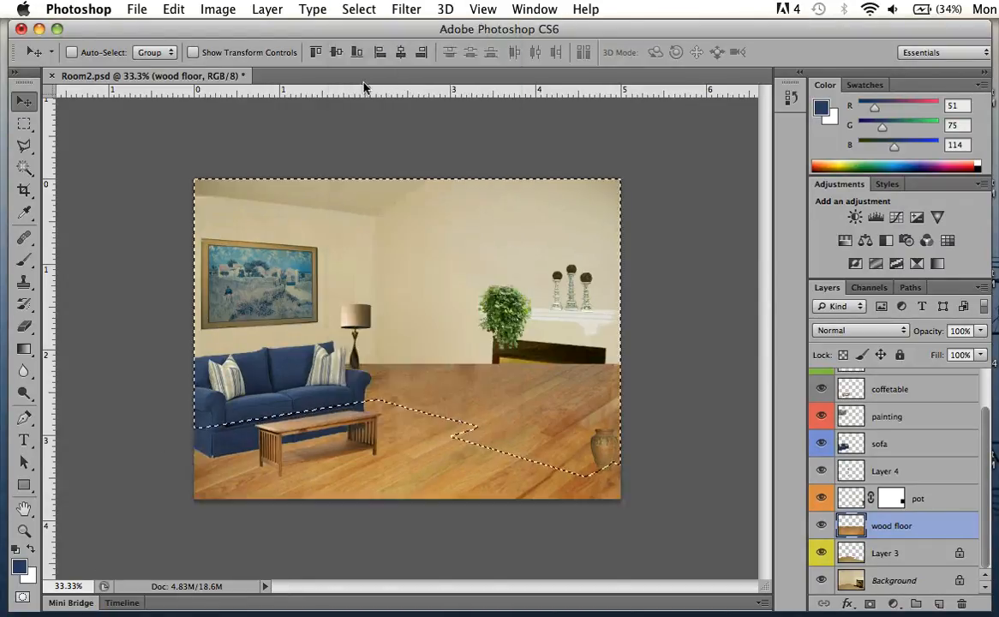